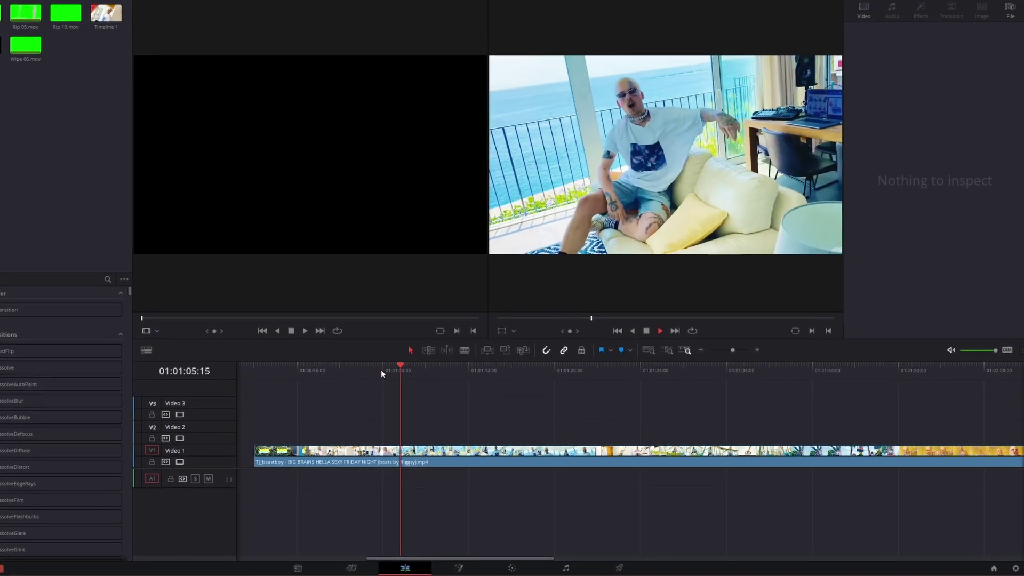
Park the playhead at 01:01:04:13, where the frame shows the bright white wall.
{"action": "left_click_drag", "start_coordinate": [383, 369], "coordinate": [392, 375]}
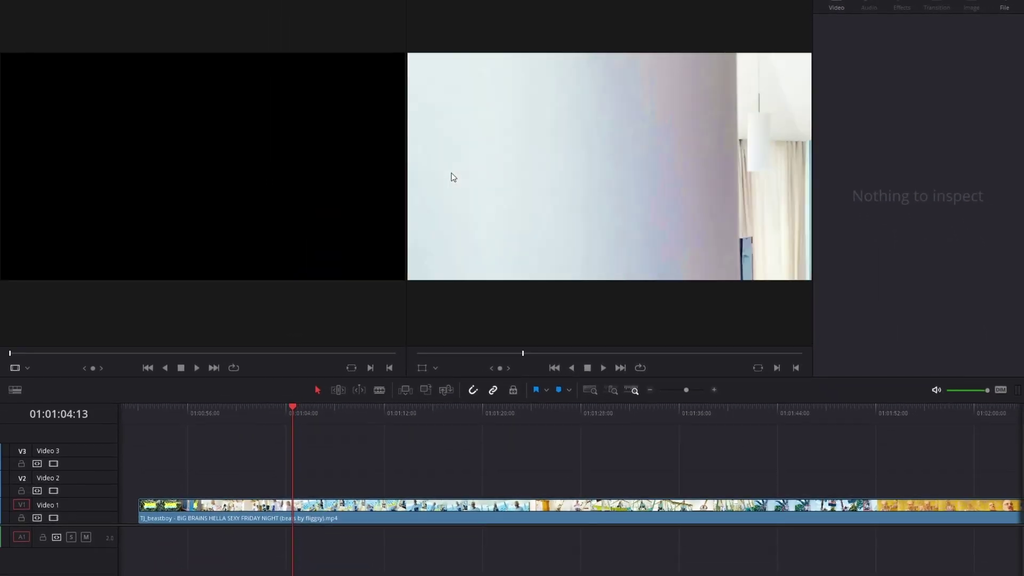
{"action": "key", "text": "Left"}
{"action": "key", "text": "Right"}
Open the clip in Fusion and connect a new Polygon mask node to MediaIn1.
{"action": "left_click", "coordinate": [350, 513]}
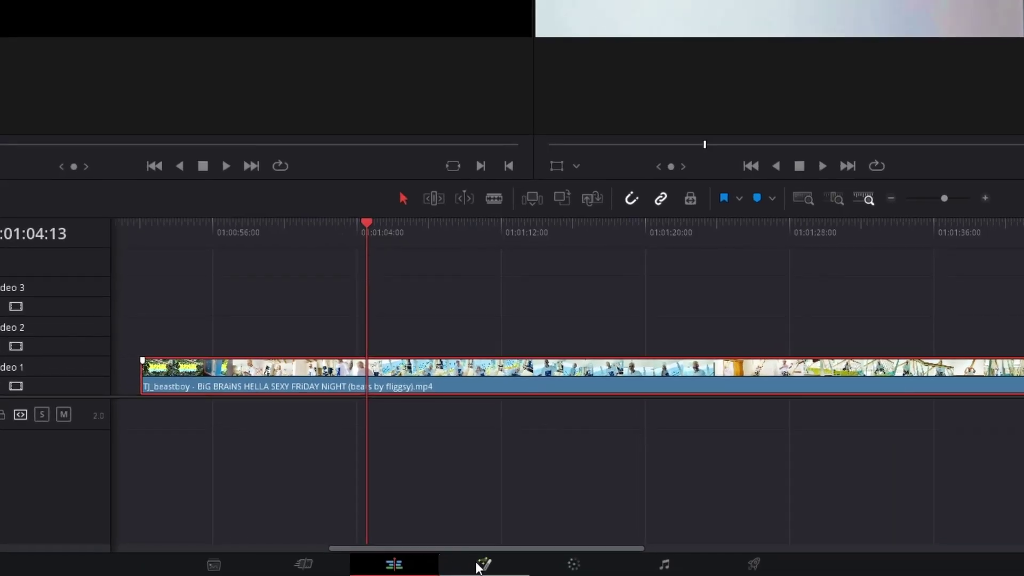
{"action": "left_click", "coordinate": [477, 566]}
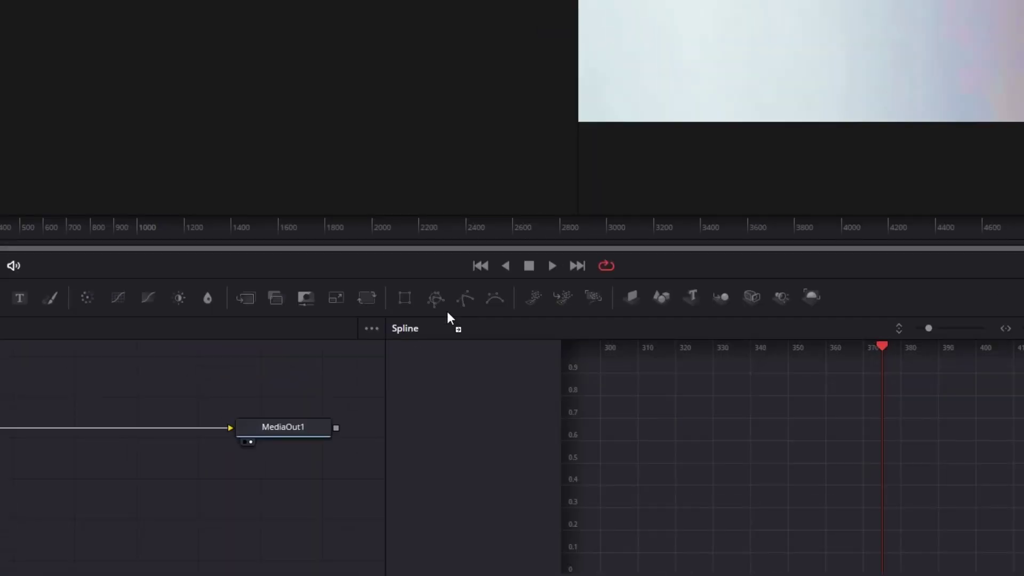
{"action": "left_click_drag", "start_coordinate": [447, 311], "coordinate": [151, 373]}
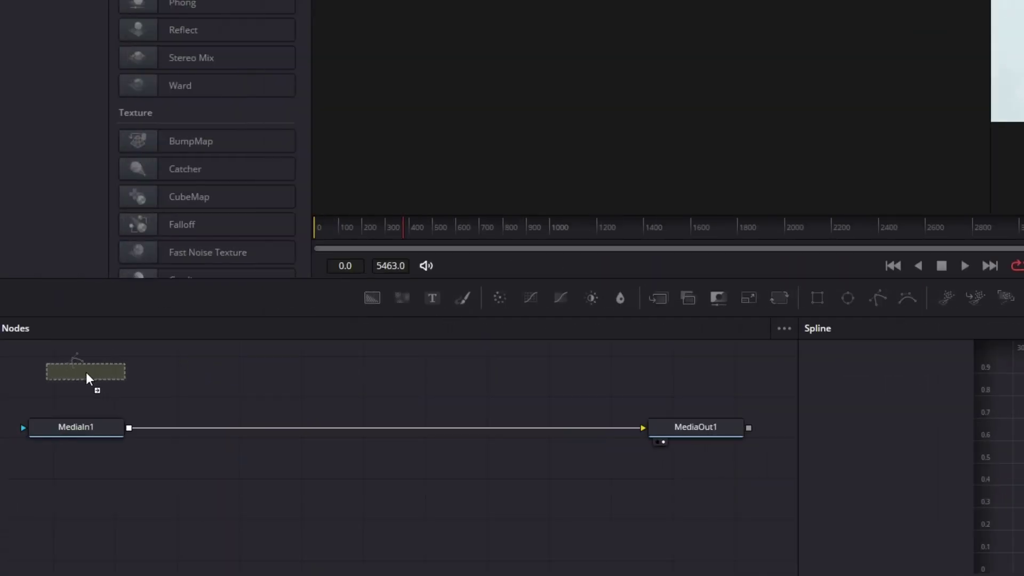
{"action": "left_click_drag", "start_coordinate": [85, 373], "coordinate": [70, 430]}
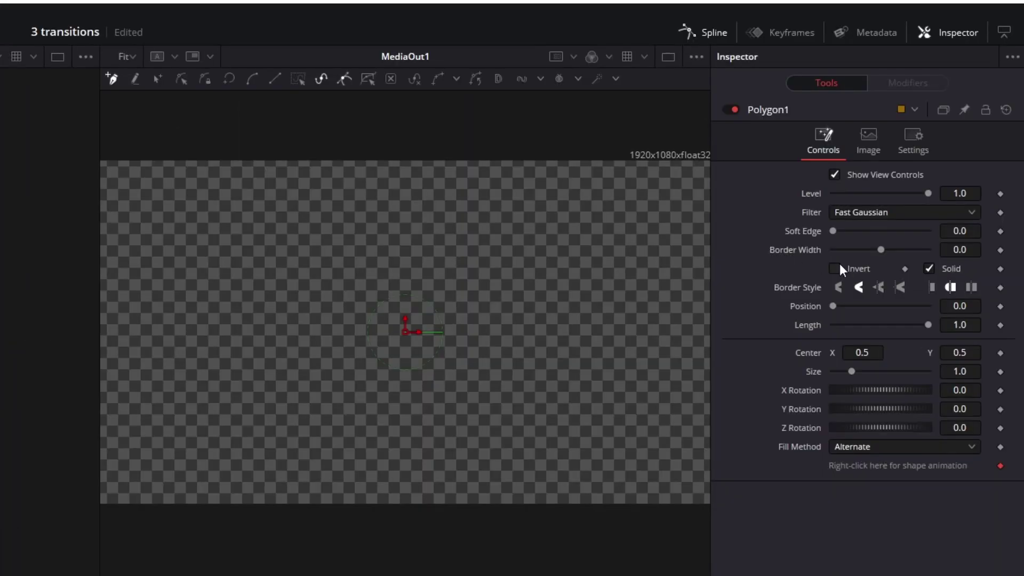
Invert the Polygon1 mask and place its first point on the wall edge.
{"action": "left_click", "coordinate": [835, 269]}
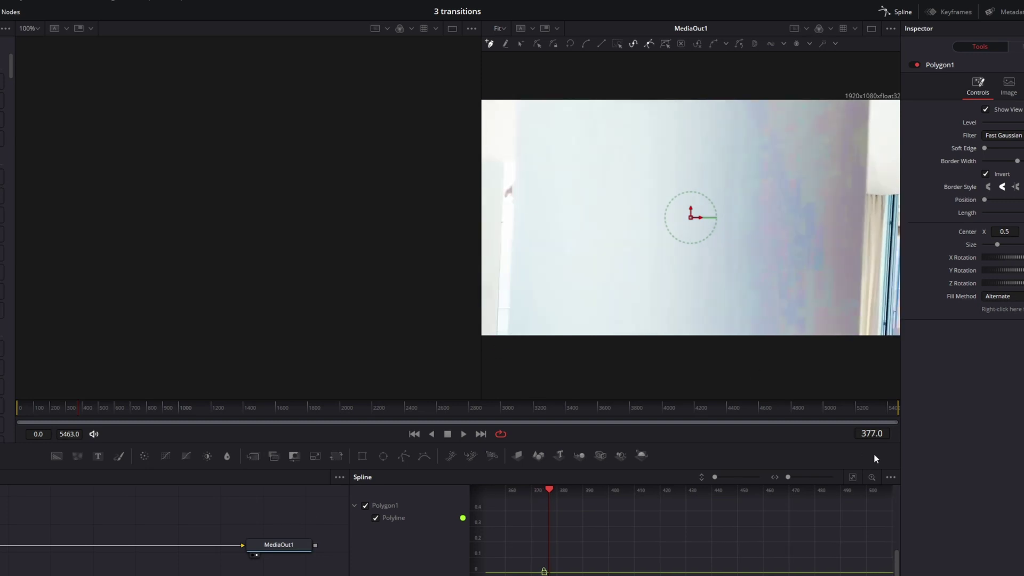
{"action": "scroll", "coordinate": [565, 310], "scroll_direction": "down", "scroll_amount": 2}
{"action": "scroll", "coordinate": [569, 301], "scroll_direction": "up", "scroll_amount": 2}
{"action": "left_click", "coordinate": [555, 309]}
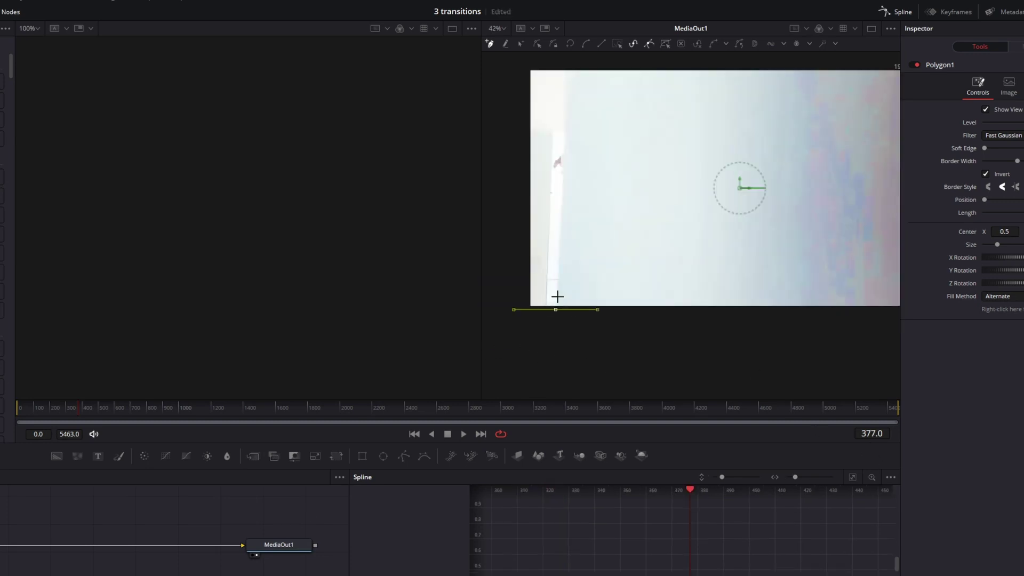
Close the polygon along the frame's left edge, top-left and bottom-left.
{"action": "left_click", "coordinate": [485, 60]}
{"action": "left_click", "coordinate": [487, 313]}
{"action": "left_click", "coordinate": [556, 309]}
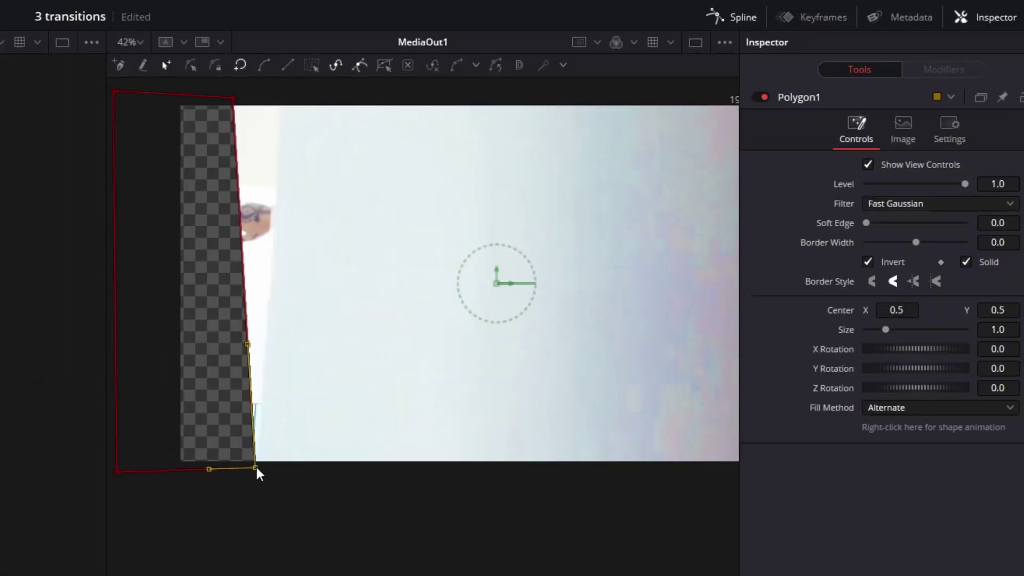
Keyframe the mask frame by frame, pushing its right corners out to the frame's right edge.
{"action": "left_click_drag", "start_coordinate": [233, 98], "coordinate": [278, 98]}
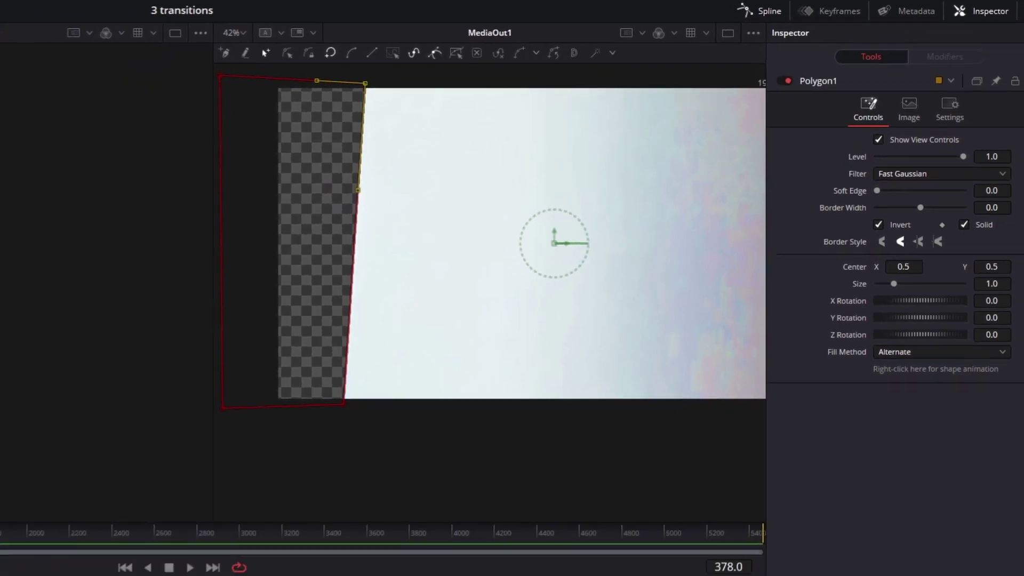
{"action": "key", "text": "Right"}
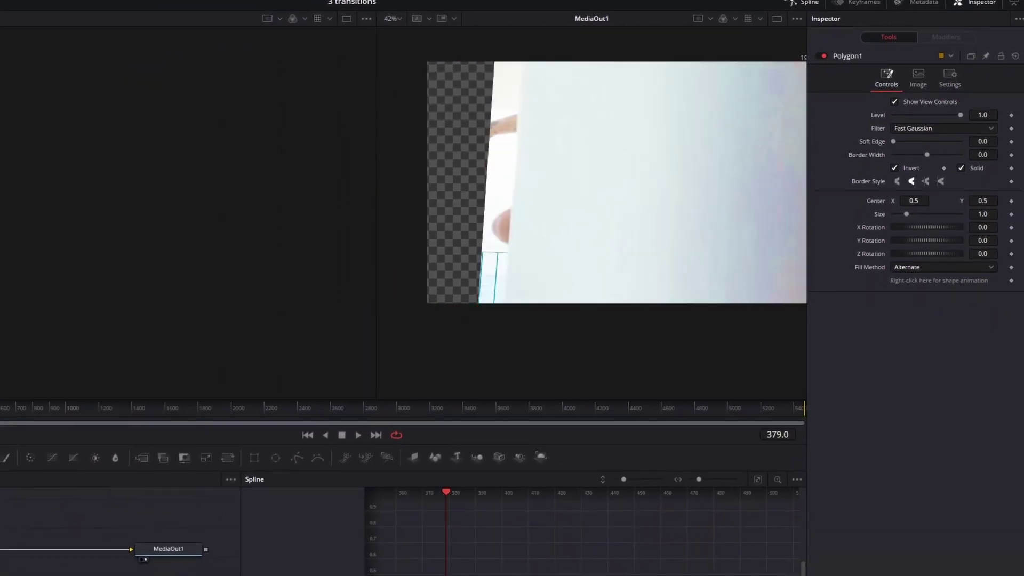
{"action": "left_click_drag", "start_coordinate": [479, 306], "coordinate": [508, 306]}
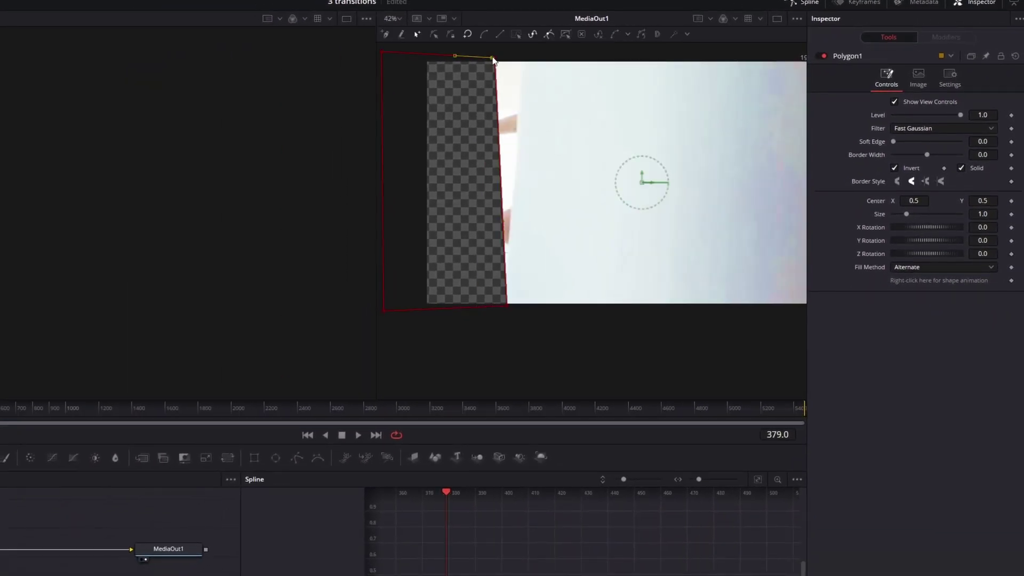
{"action": "left_click_drag", "start_coordinate": [495, 59], "coordinate": [522, 60]}
{"action": "key", "text": "Right"}
{"action": "left_click_drag", "start_coordinate": [508, 306], "coordinate": [529, 306]}
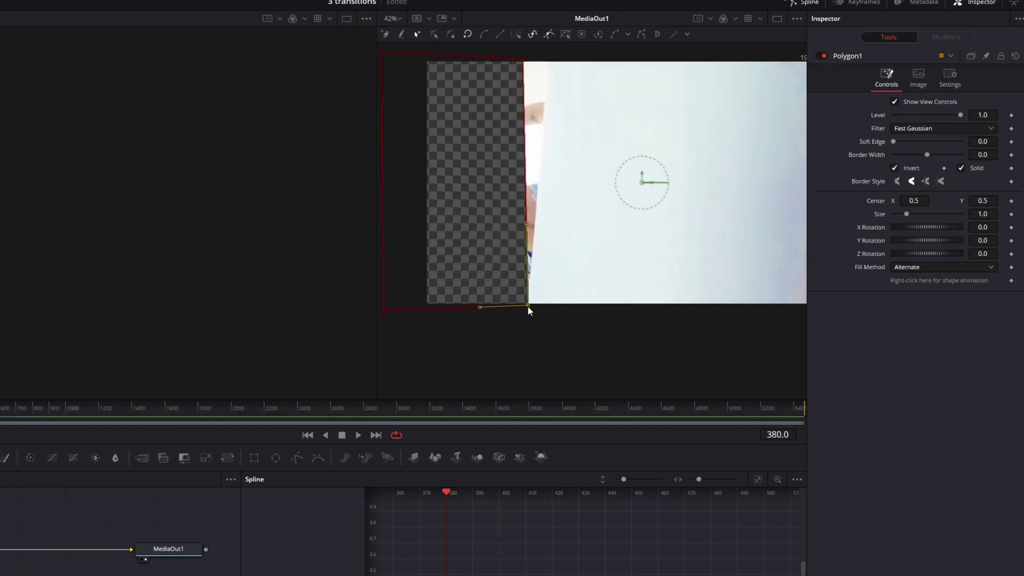
{"action": "left_click_drag", "start_coordinate": [523, 60], "coordinate": [546, 62]}
{"action": "key", "text": "Right"}
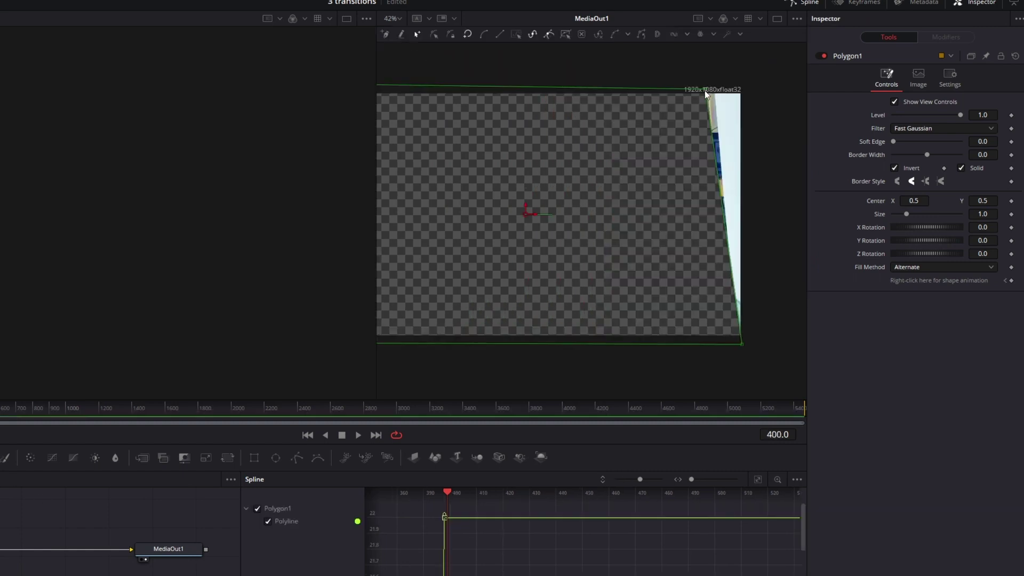
{"action": "left_click_drag", "start_coordinate": [703, 88], "coordinate": [714, 89]}
{"action": "left_click_drag", "start_coordinate": [741, 345], "coordinate": [746, 345]}
{"action": "key", "text": "Right"}
{"action": "left_click_drag", "start_coordinate": [714, 88], "coordinate": [762, 88]}
{"action": "key", "text": "Right"}
{"action": "key", "text": "Right"}
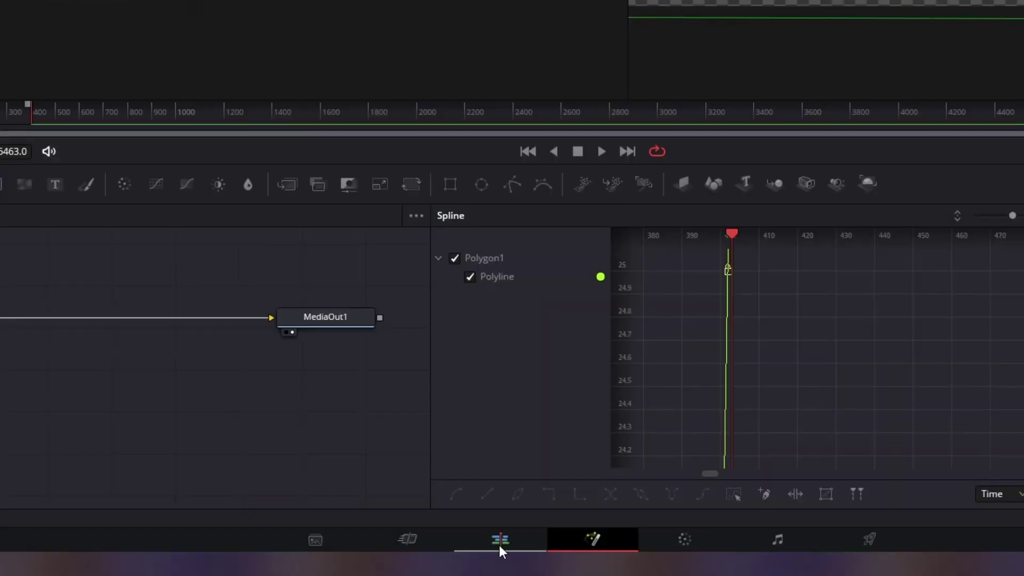
Move the masked clip up to Video 2 and lay the GEISTESKRA clip beneath it on Video 1.
{"action": "left_click", "coordinate": [499, 544]}
{"action": "left_click_drag", "start_coordinate": [533, 357], "coordinate": [533, 298]}
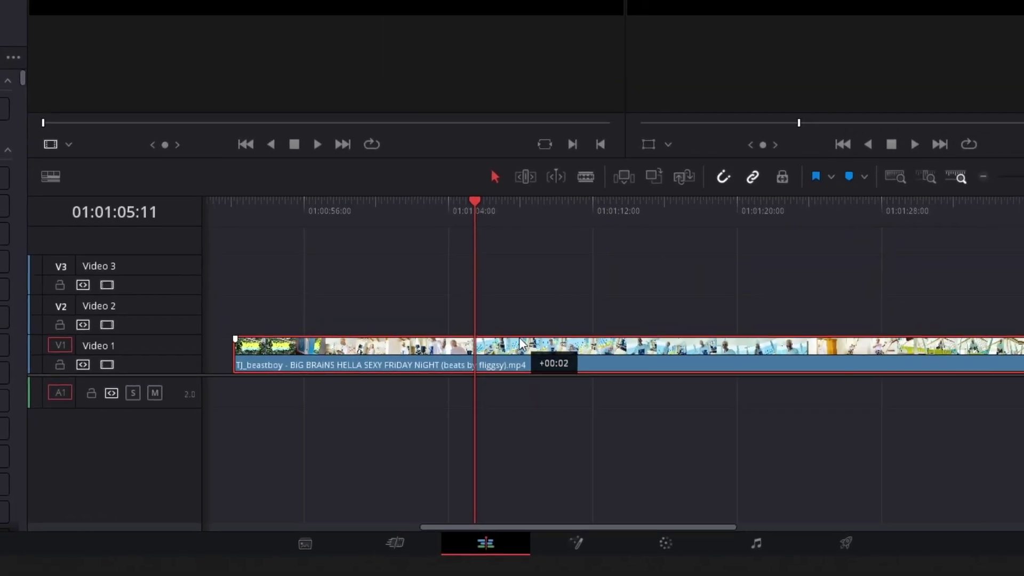
{"action": "left_click_drag", "start_coordinate": [475, 341], "coordinate": [475, 344]}
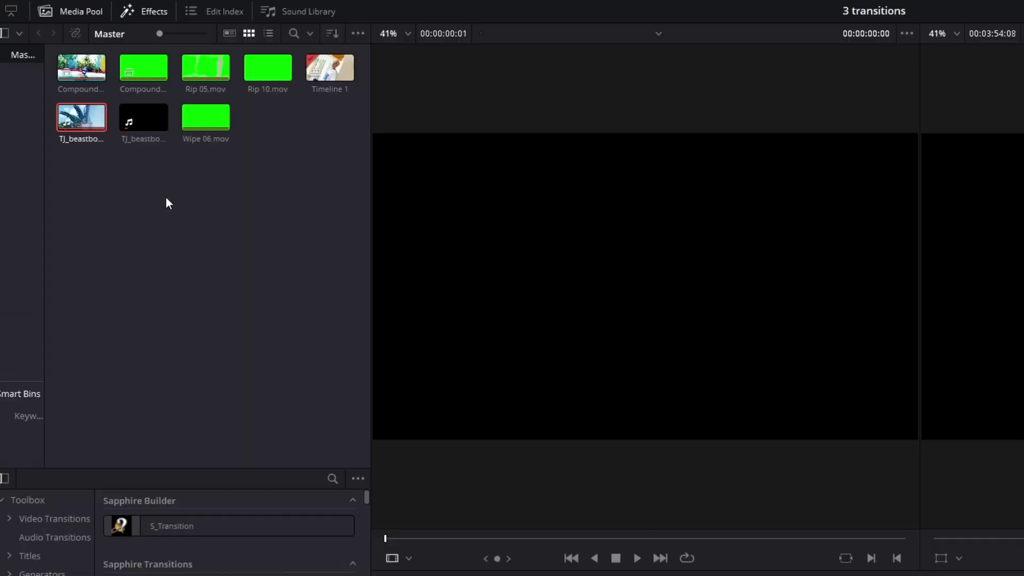
{"action": "left_click_drag", "start_coordinate": [140, 135], "coordinate": [281, 474]}
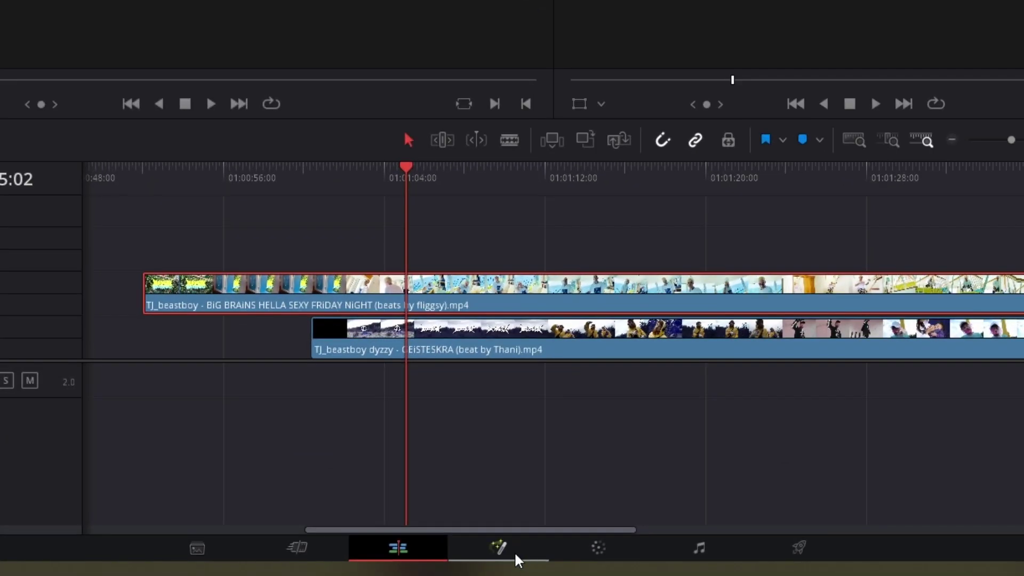
{"action": "left_click", "coordinate": [510, 540]}
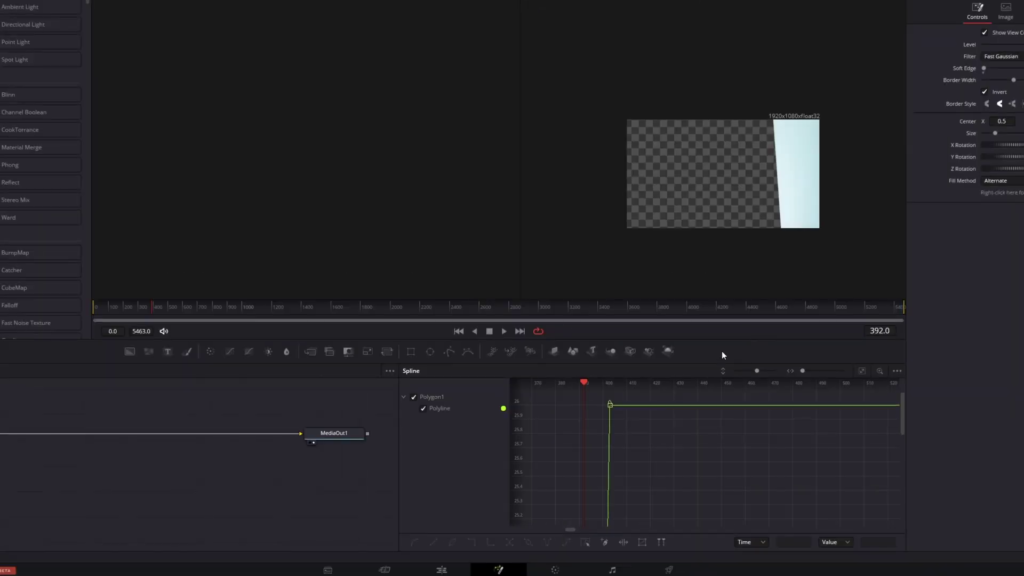
{"action": "key", "text": "Left"}
{"action": "key", "text": "Left"}
{"action": "key", "text": "Left"}
{"action": "key", "text": "Left"}
{"action": "key", "text": "Left"}
{"action": "key", "text": "Left"}
{"action": "key", "text": "Left"}
{"action": "key", "text": "Left"}
{"action": "key", "text": "Left"}
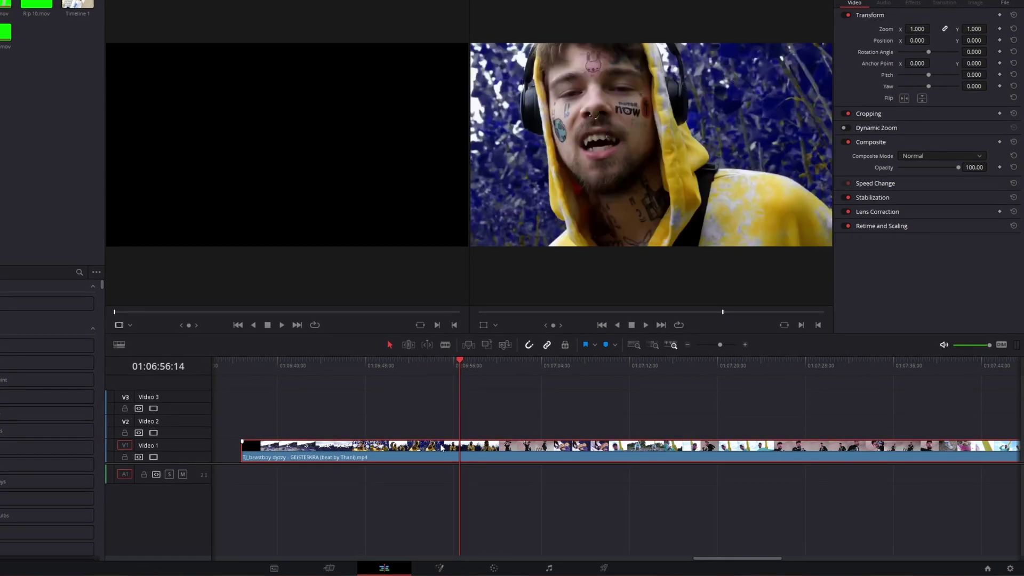
Copy GEISTESKRA onto Video 2 and delete everything before 01:06:56:15.
{"action": "left_click_drag", "start_coordinate": [441, 446], "coordinate": [441, 433]}
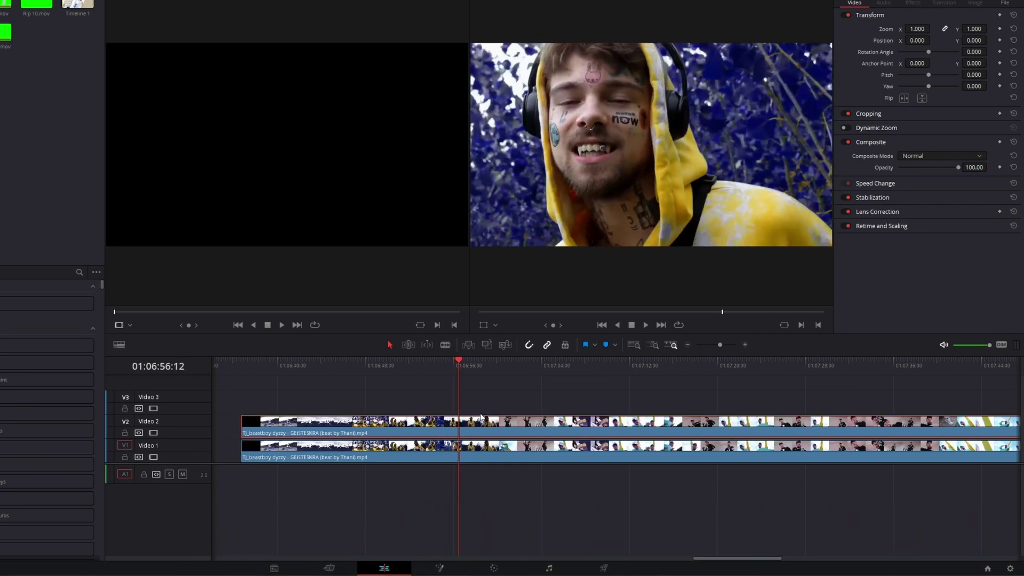
{"action": "key", "text": "Right"}
{"action": "key", "text": "Right"}
{"action": "key", "text": "Left"}
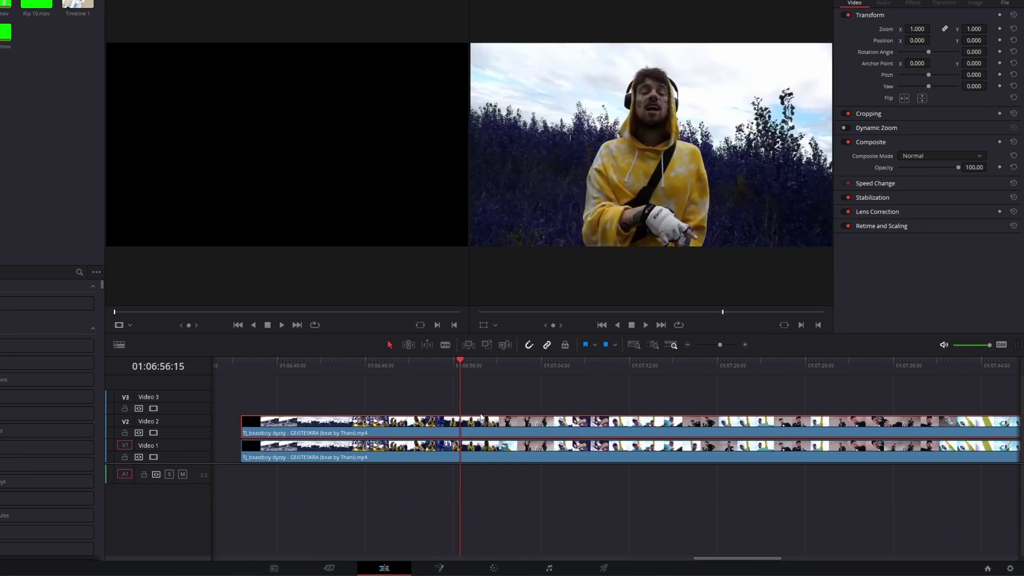
{"action": "key", "text": "Left"}
{"action": "key", "text": "Right"}
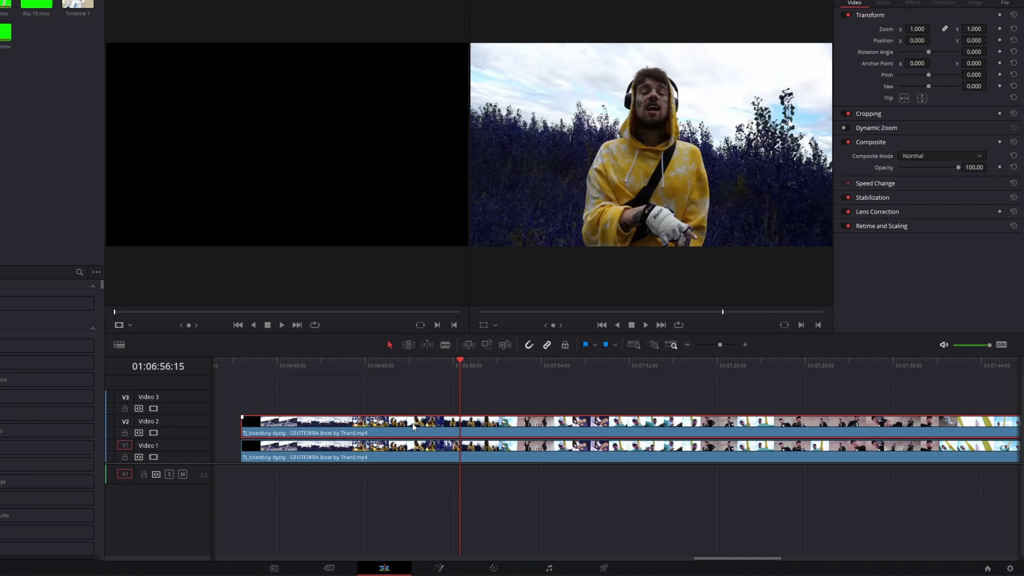
{"action": "key", "text": "ctrl+b"}
{"action": "left_click", "coordinate": [409, 424]}
{"action": "key", "text": "Delete"}
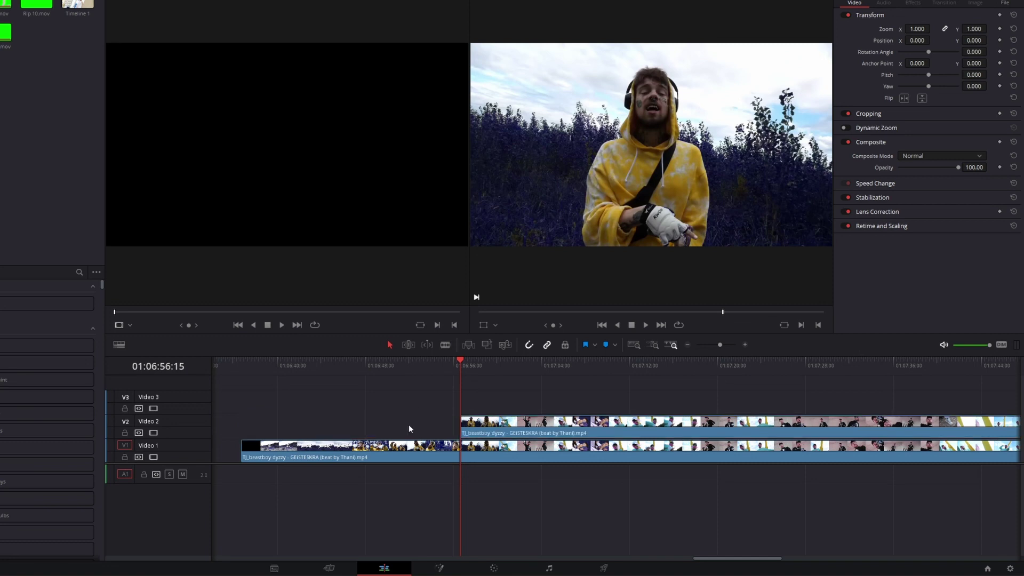
Cut the Video 2 copy at 01:06:56:22 and remove the part after the cut.
{"action": "left_click", "coordinate": [478, 424]}
{"action": "key", "text": "Right"}
{"action": "key", "text": "Right"}
{"action": "key", "text": "Right"}
{"action": "key", "text": "Right"}
{"action": "key", "text": "Right"}
{"action": "key", "text": "Right"}
{"action": "key", "text": "Right"}
{"action": "key", "text": "Right"}
{"action": "key", "text": "Right"}
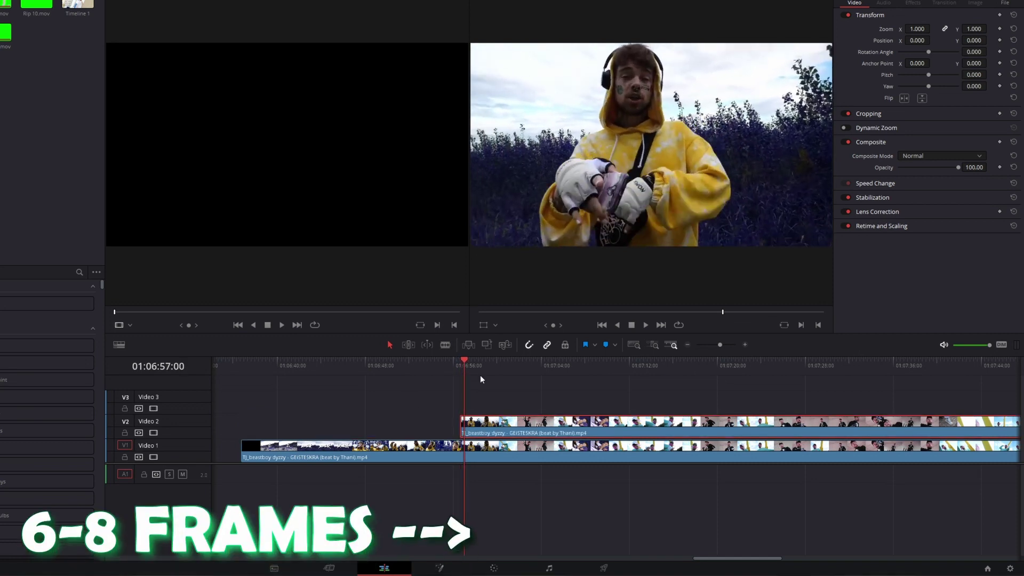
{"action": "key", "text": "Right"}
{"action": "key", "text": "Left"}
{"action": "key", "text": "Left"}
{"action": "key", "text": "Left"}
{"action": "key", "text": "ctrl+b"}
{"action": "left_click", "coordinate": [485, 425]}
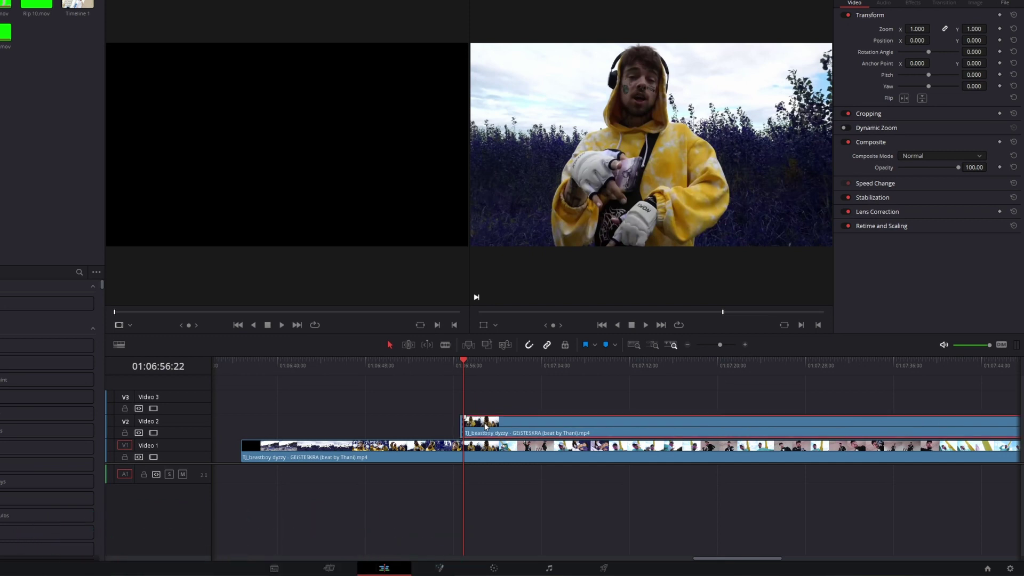
{"action": "key", "text": "Delete"}
{"action": "key", "text": "ctrl+z"}
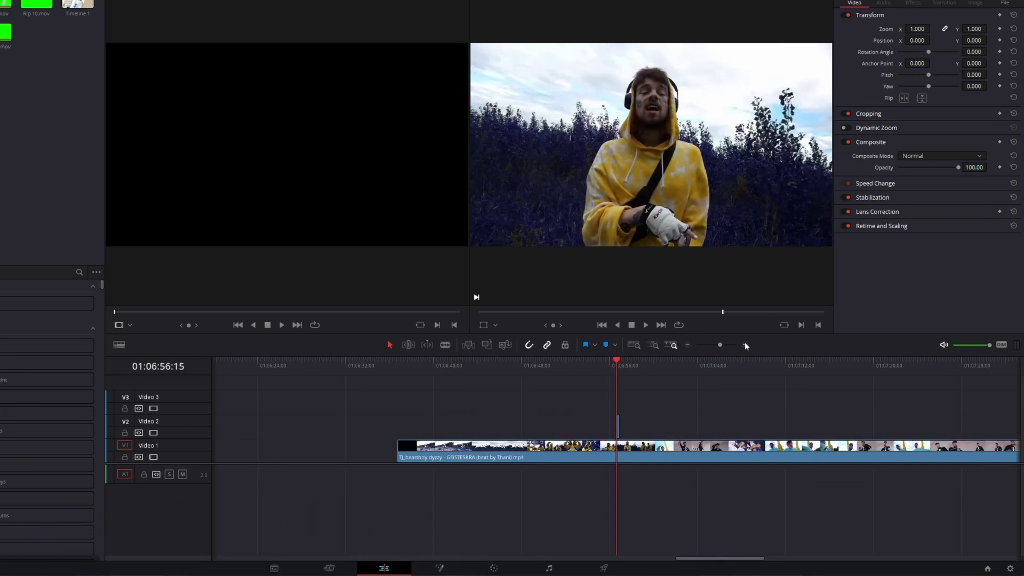
{"action": "left_click", "coordinate": [745, 345]}
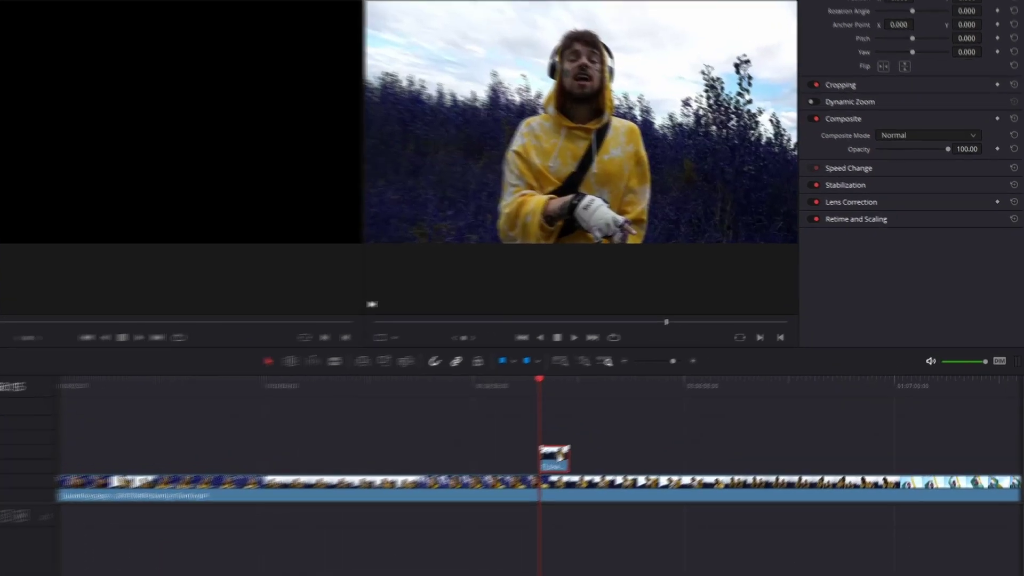
Turn the short Video 2 piece into a freeze frame with Change Clip Speed.
{"action": "right_click", "coordinate": [631, 424]}
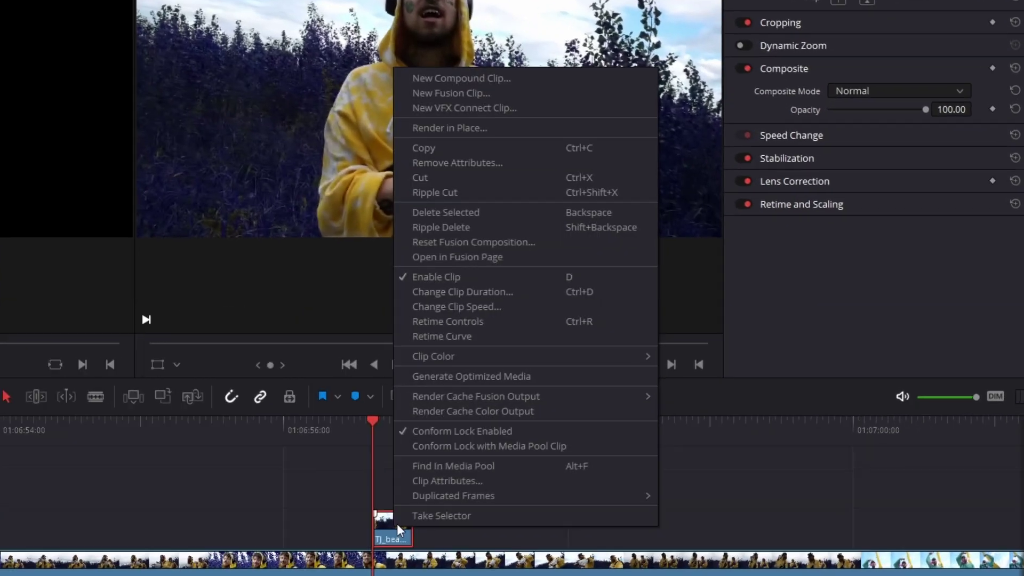
{"action": "left_click", "coordinate": [463, 309]}
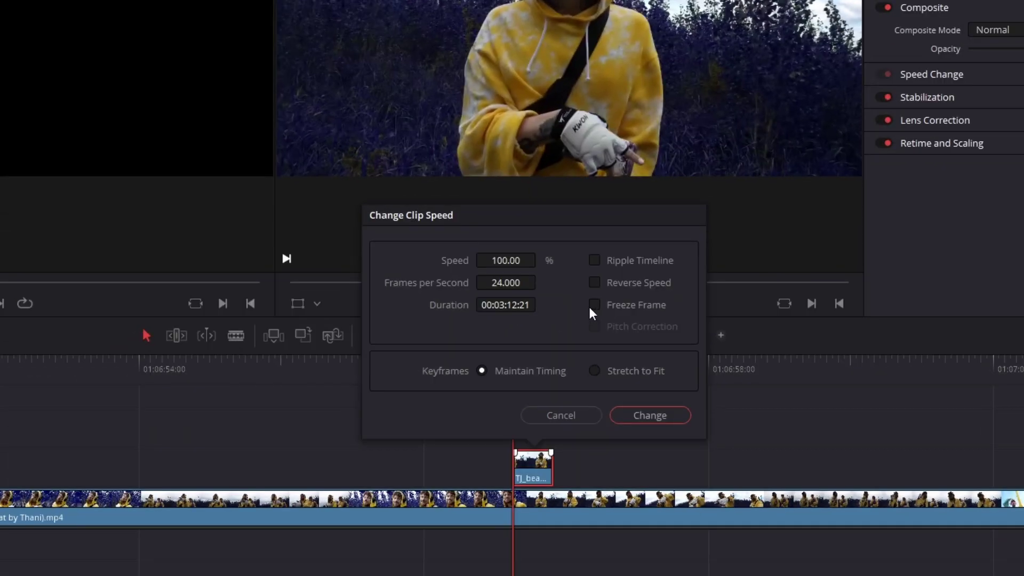
{"action": "left_click", "coordinate": [594, 306]}
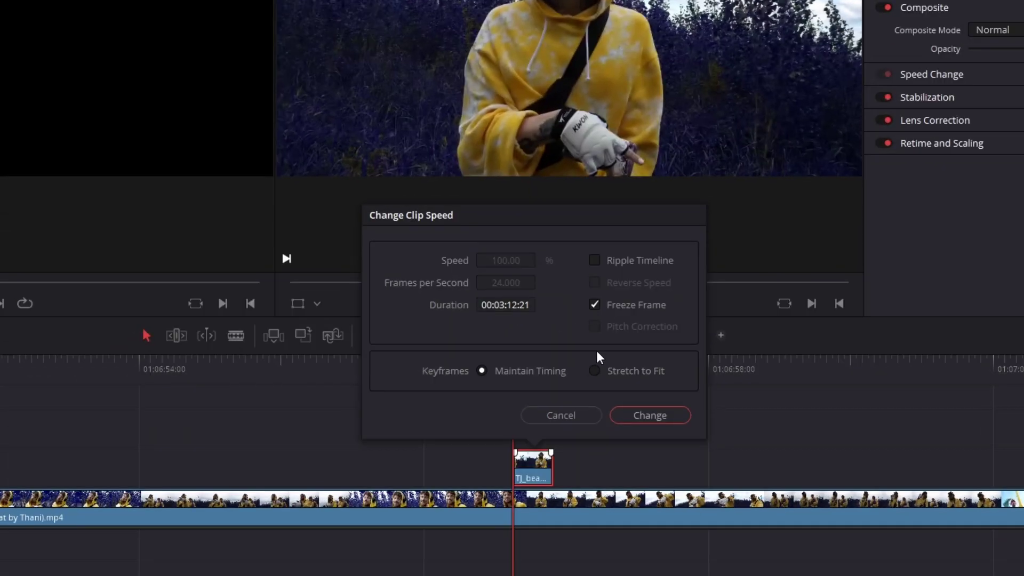
{"action": "left_click", "coordinate": [639, 414]}
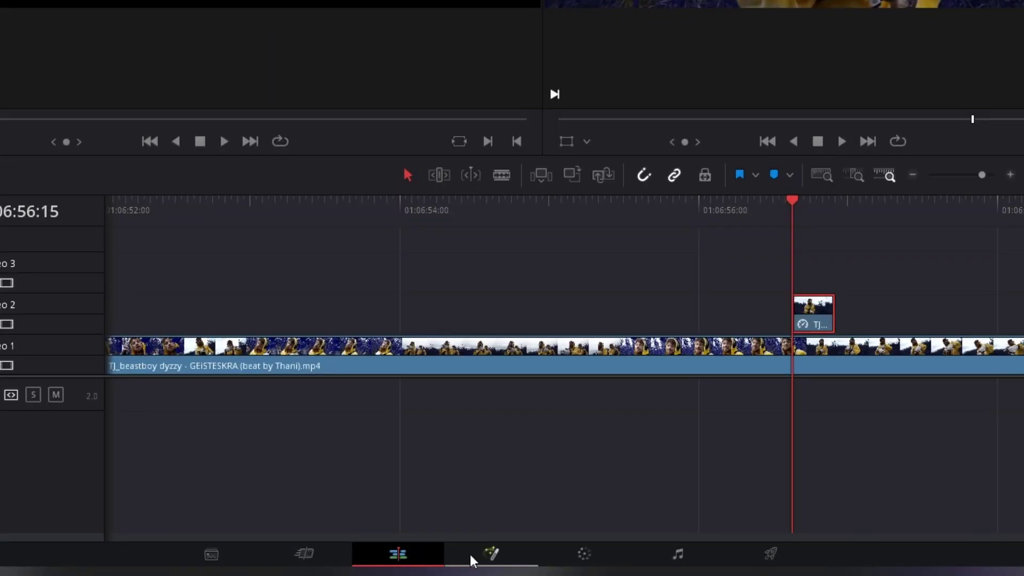
Trace a Polygon1 mask around the singer's hoodie in Fusion, leaving Invert unchecked.
{"action": "left_click", "coordinate": [483, 554]}
{"action": "left_click_drag", "start_coordinate": [410, 196], "coordinate": [89, 378]}
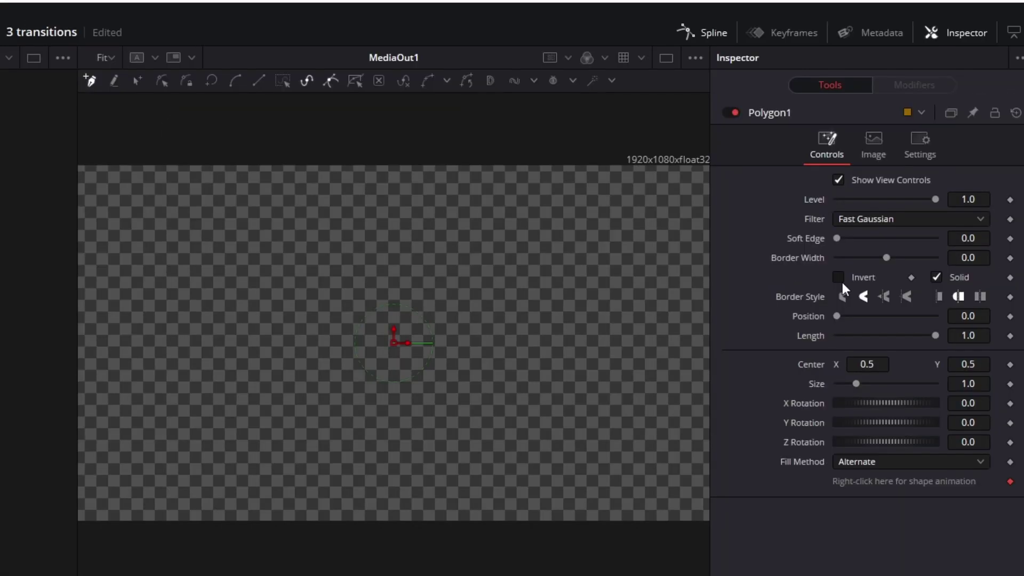
{"action": "left_click", "coordinate": [842, 281]}
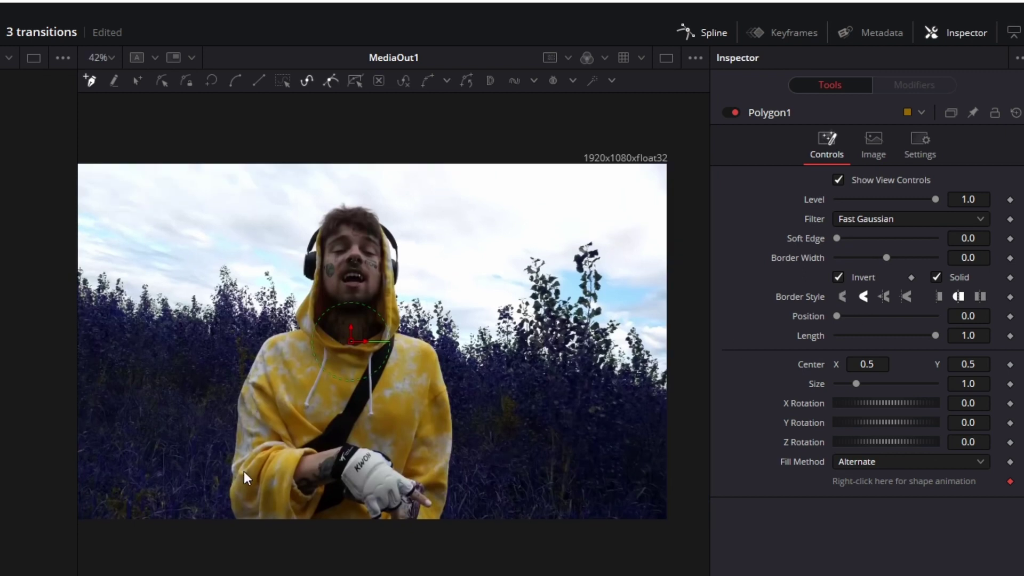
{"action": "scroll", "coordinate": [232, 510], "scroll_direction": "up", "scroll_amount": 5}
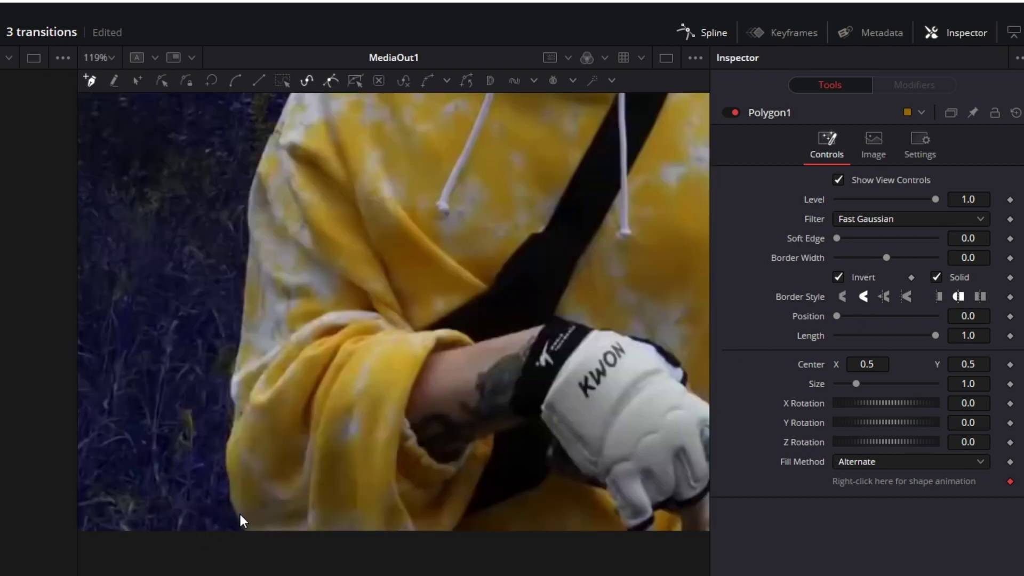
{"action": "left_click_drag", "start_coordinate": [247, 529], "coordinate": [229, 397]}
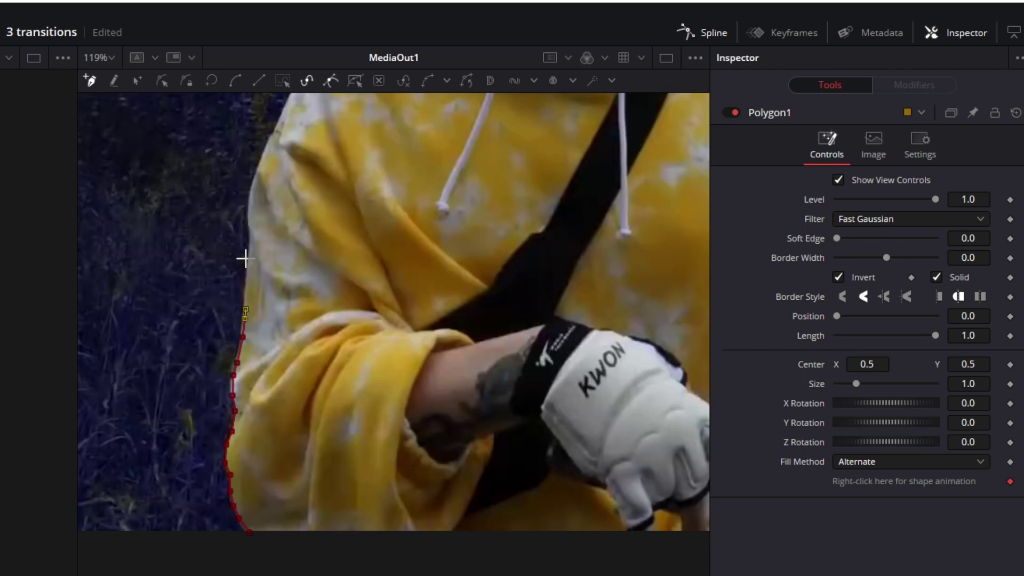
{"action": "left_click", "coordinate": [251, 230]}
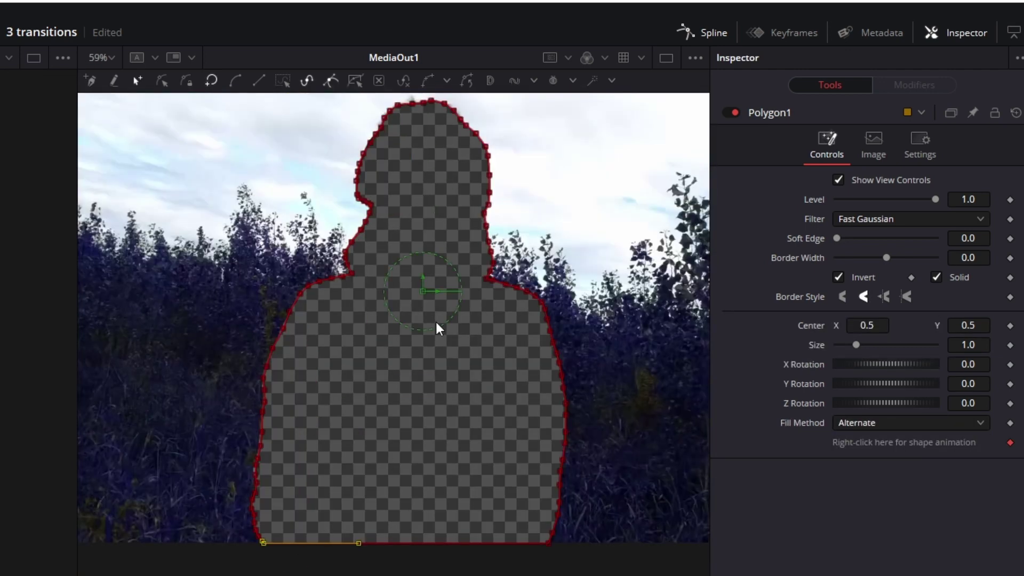
{"action": "left_click", "coordinate": [838, 277]}
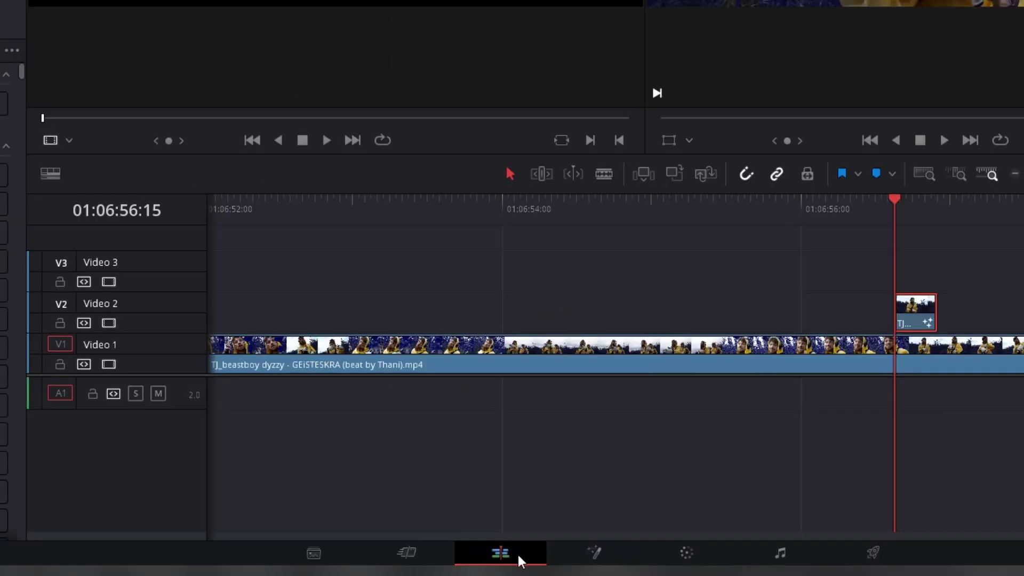
Split the masked-person clip into one-frame pieces, cutting at each successive frame.
{"action": "left_click", "coordinate": [659, 270]}
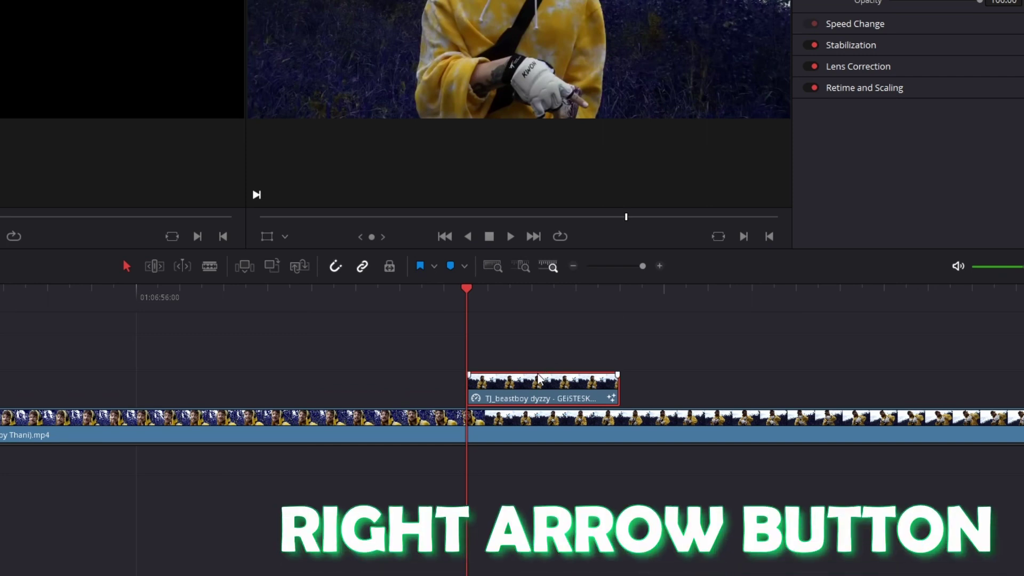
{"action": "key", "text": "Right"}
{"action": "key", "text": "ctrl+b"}
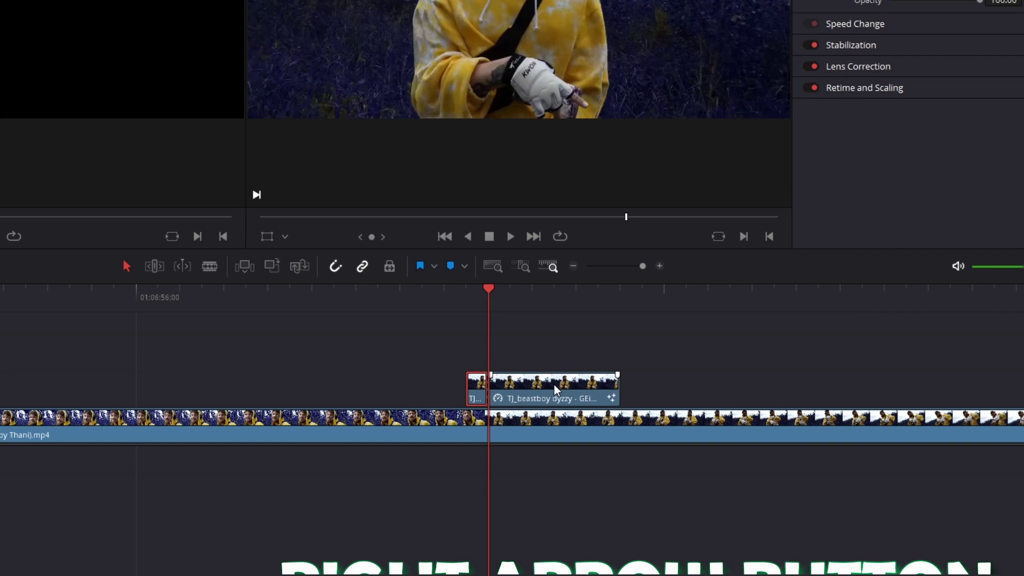
{"action": "key", "text": "Right"}
{"action": "key", "text": "ctrl+b"}
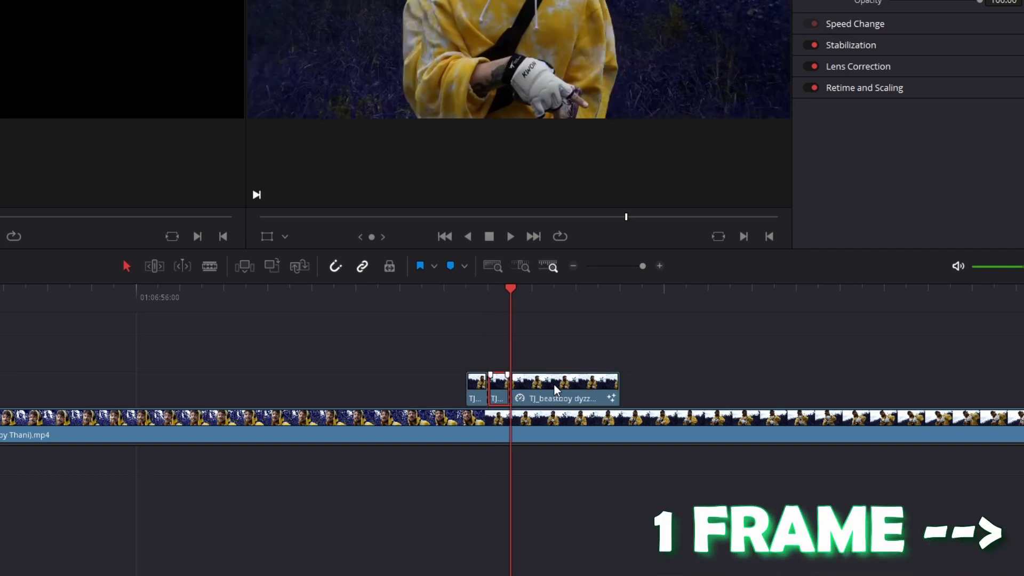
{"action": "key", "text": "Right"}
{"action": "key", "text": "ctrl+b"}
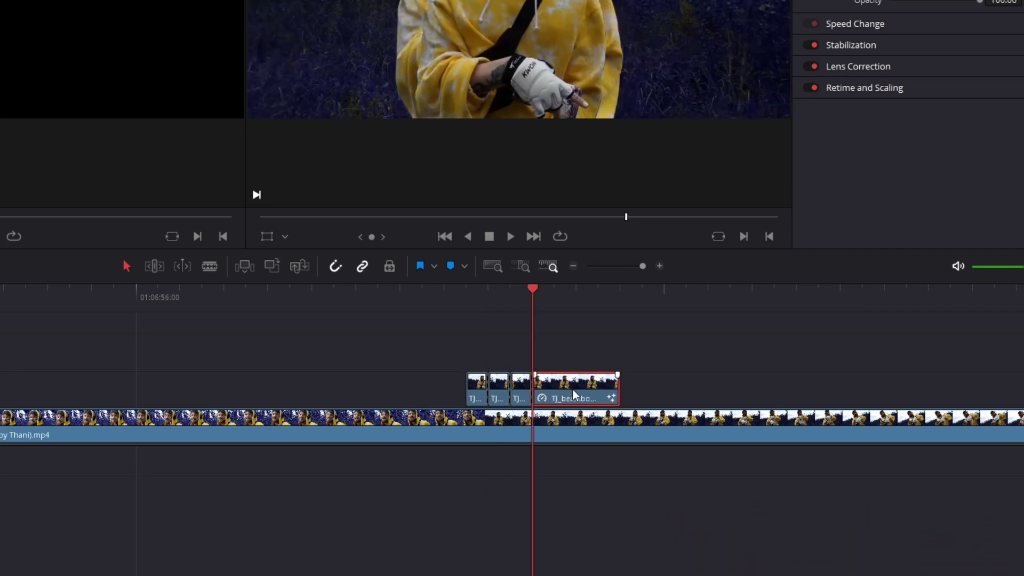
{"action": "key", "text": "Right"}
{"action": "key", "text": "ctrl+b"}
{"action": "key", "text": "Right"}
{"action": "key", "text": "ctrl+b"}
{"action": "key", "text": "Right"}
{"action": "key", "text": "ctrl+b"}
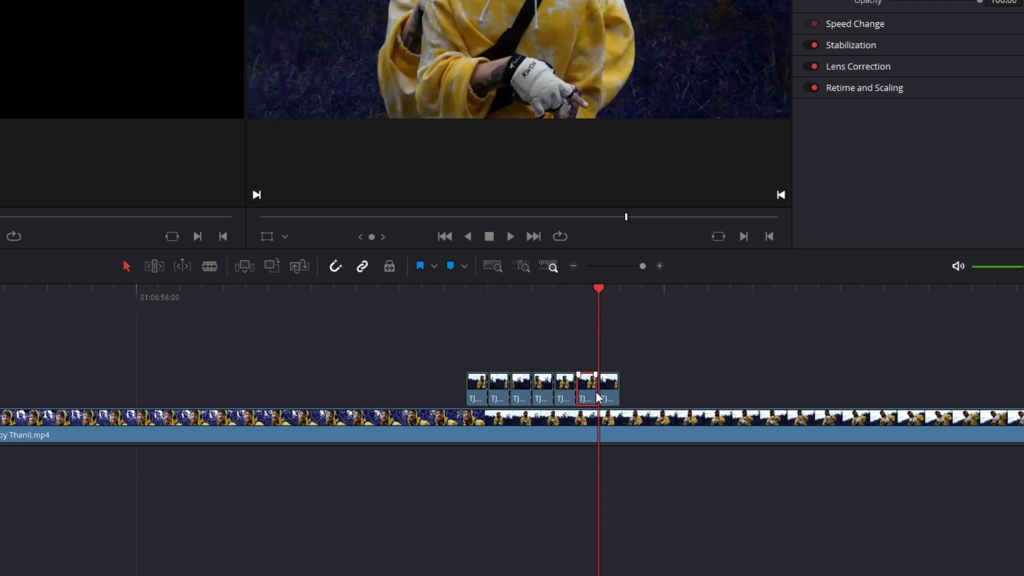
Delete alternate pieces, shift the four remaining flashes earlier over the main clip, and play.
{"action": "left_click", "coordinate": [472, 296]}
{"action": "left_click", "coordinate": [502, 380]}
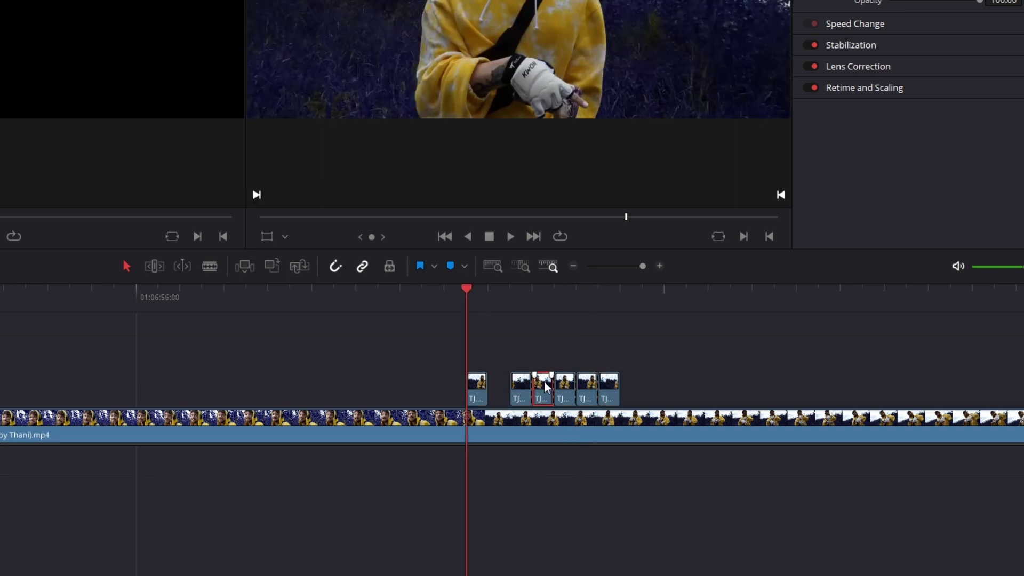
{"action": "left_click_drag", "start_coordinate": [674, 348], "coordinate": [459, 389]}
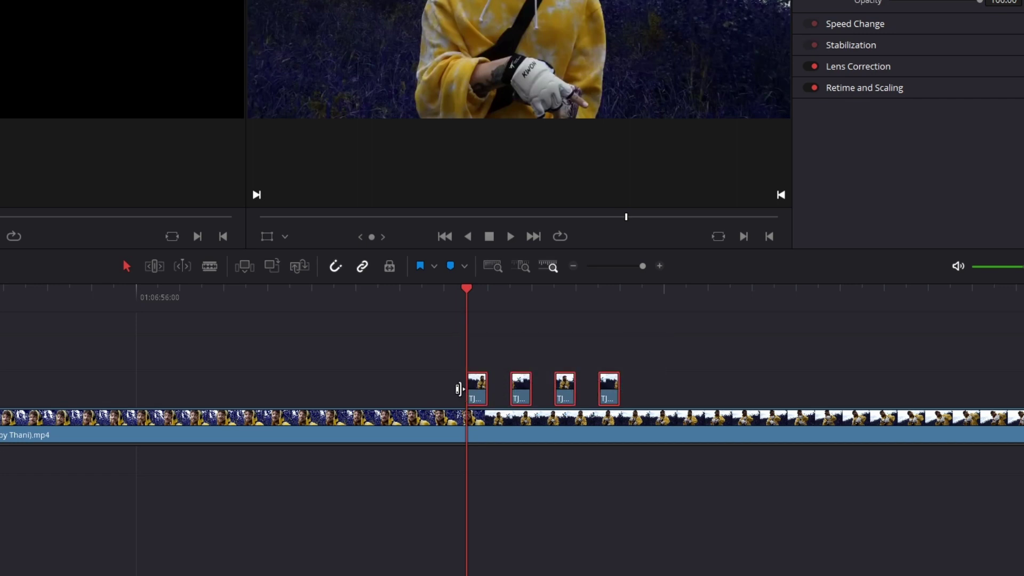
{"action": "left_click_drag", "start_coordinate": [614, 388], "coordinate": [456, 383]}
{"action": "left_click", "coordinate": [313, 296]}
{"action": "key", "text": "space"}
{"action": "key", "text": "space"}
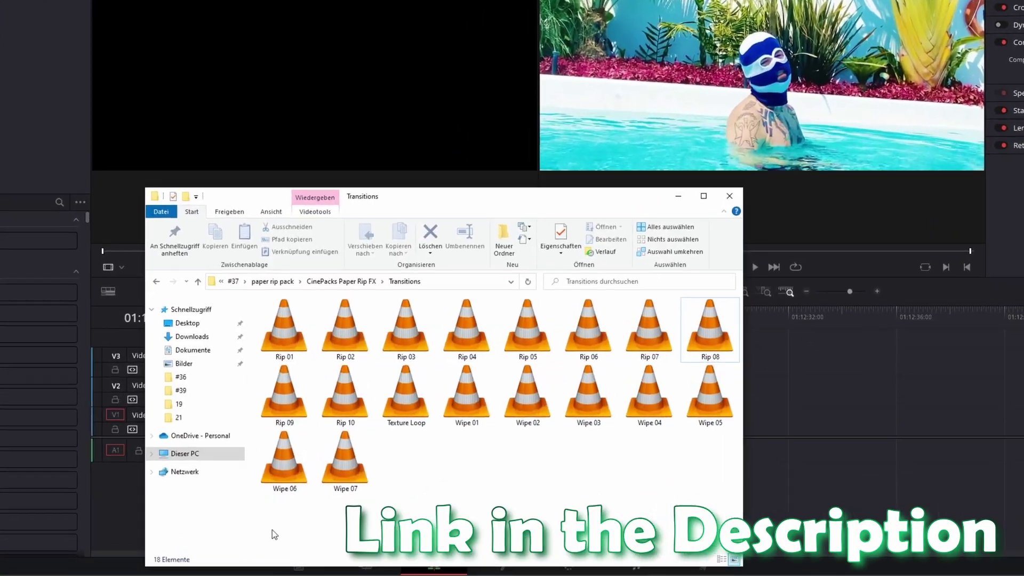
Import the paper-rip transition files and place Wipe 07.mov on Video 2 over the cut.
{"action": "left_click_drag", "start_coordinate": [288, 520], "coordinate": [127, 203]}
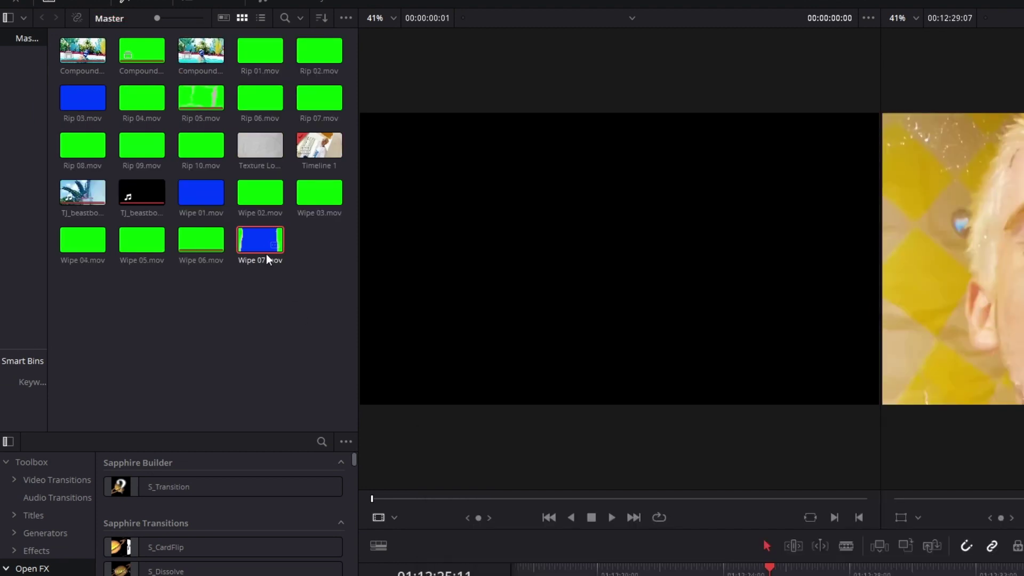
{"action": "left_click_drag", "start_coordinate": [267, 254], "coordinate": [452, 344]}
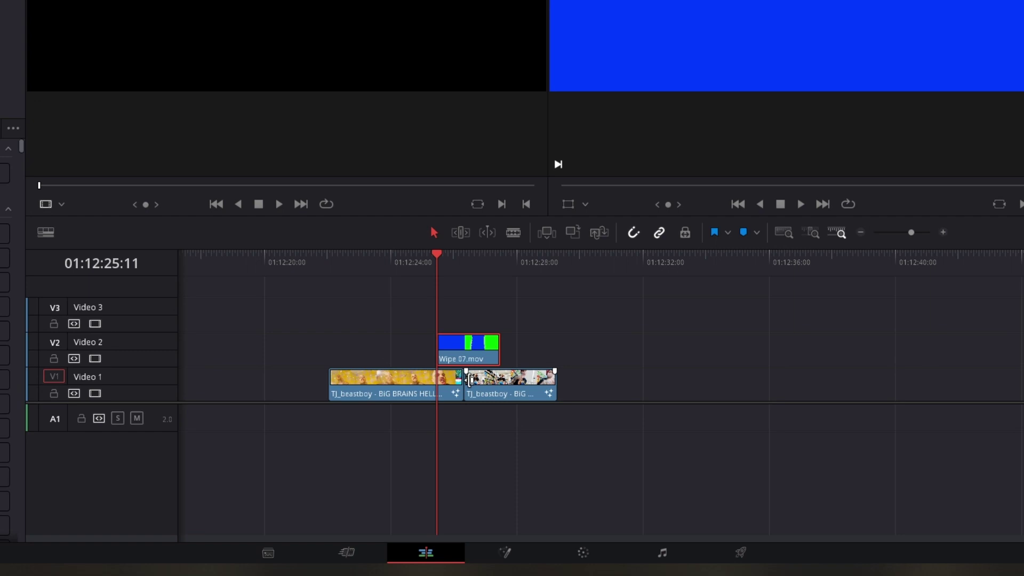
On the Color page, add an Alpha Output and key the wipe's blue with the qualifier eyedropper.
{"action": "left_click", "coordinate": [583, 552]}
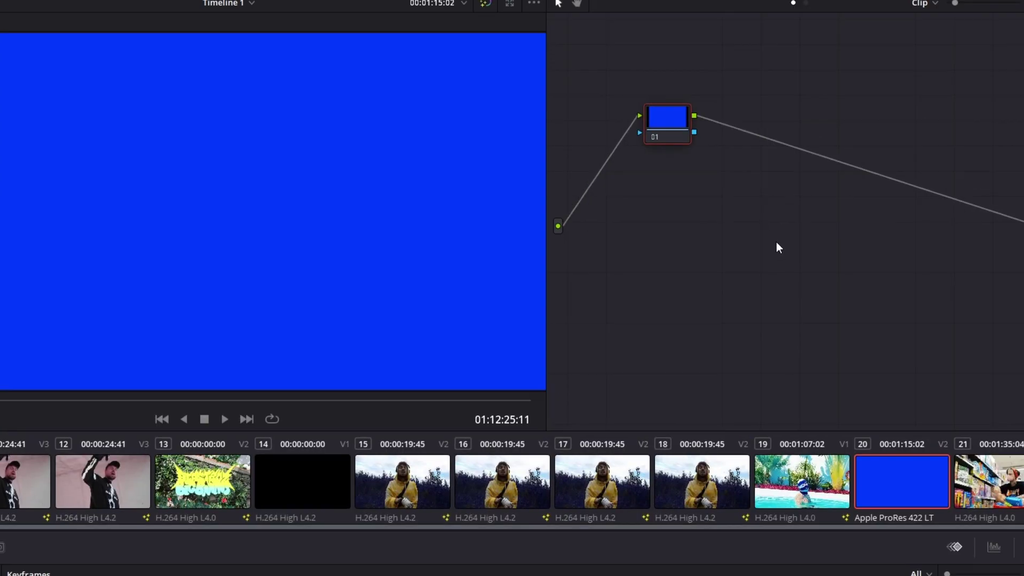
{"action": "right_click", "coordinate": [760, 266]}
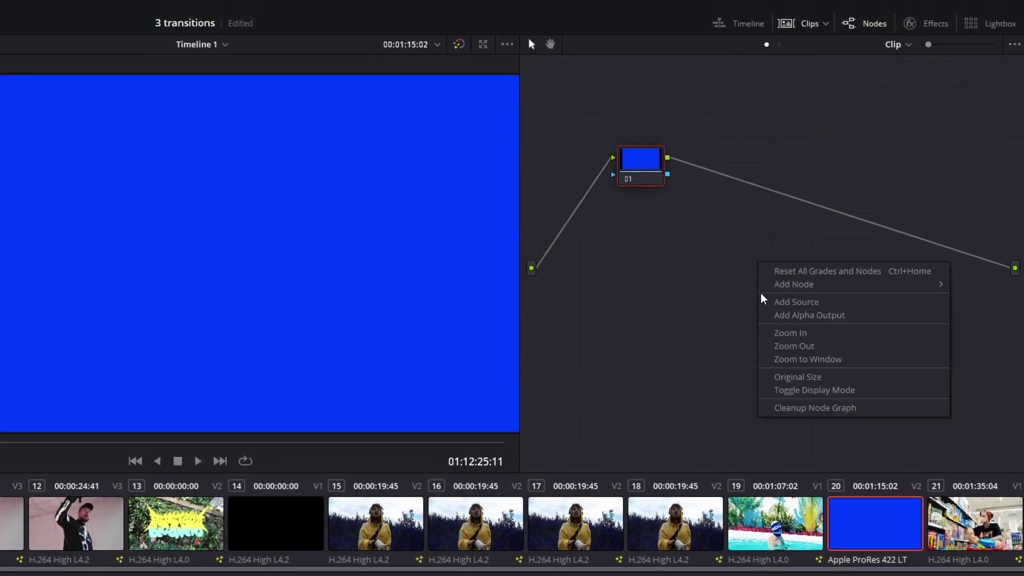
{"action": "left_click", "coordinate": [809, 316]}
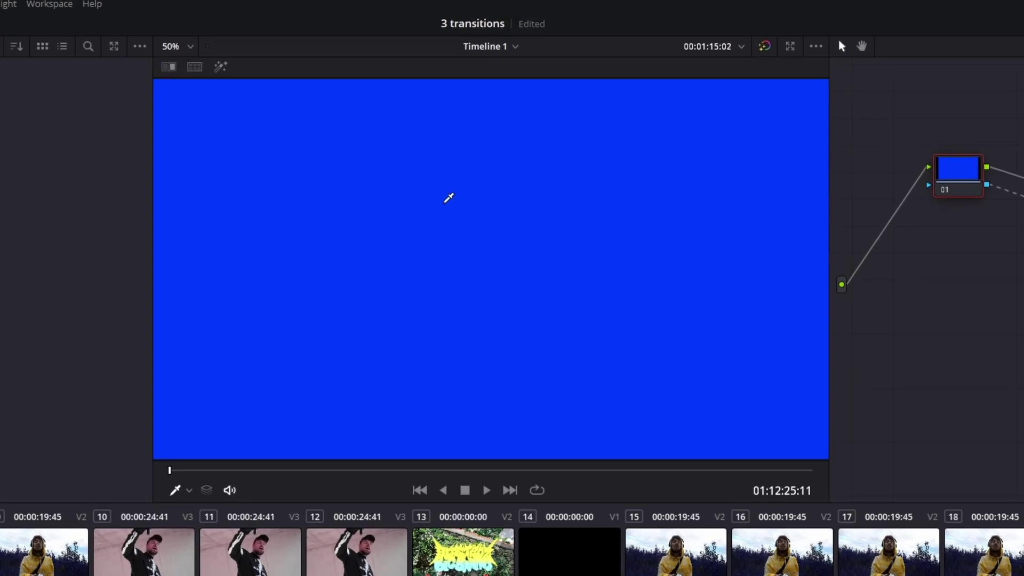
{"action": "left_click", "coordinate": [449, 198]}
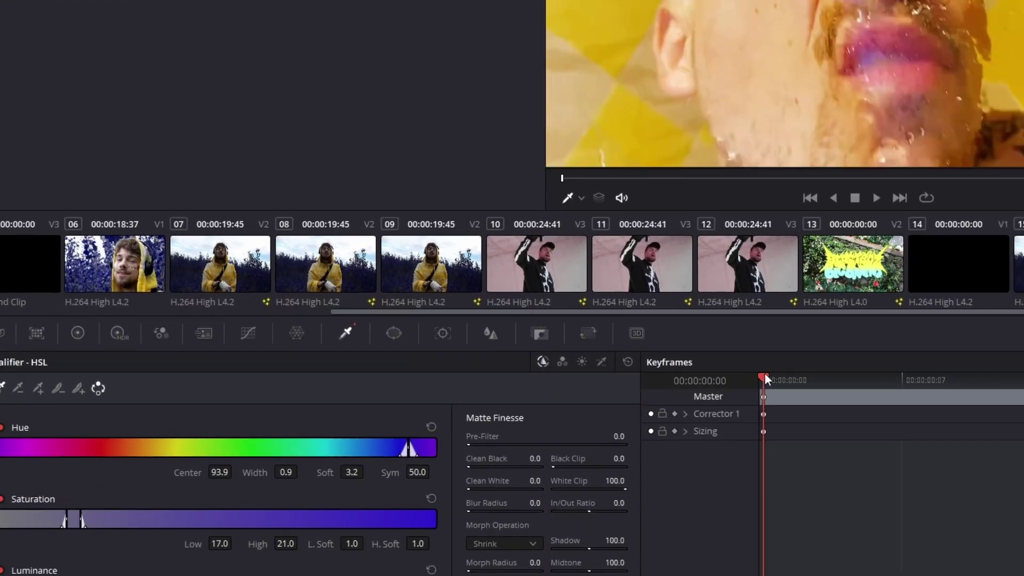
Set the qualifier Hue width to 8.0 and widen the Luminance low and high limits.
{"action": "left_click_drag", "start_coordinate": [794, 370], "coordinate": [944, 367]}
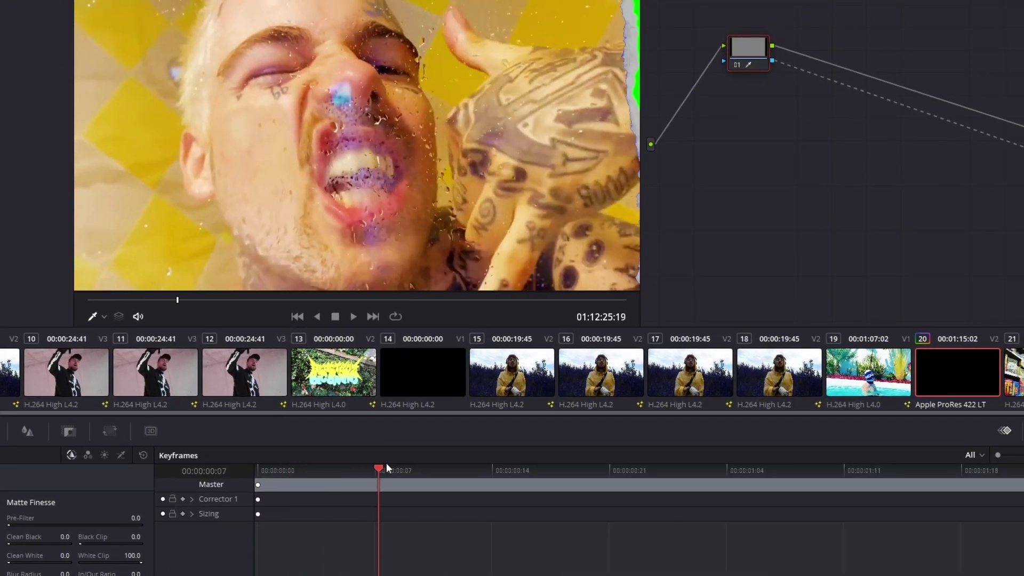
{"action": "left_click_drag", "start_coordinate": [386, 463], "coordinate": [448, 462]}
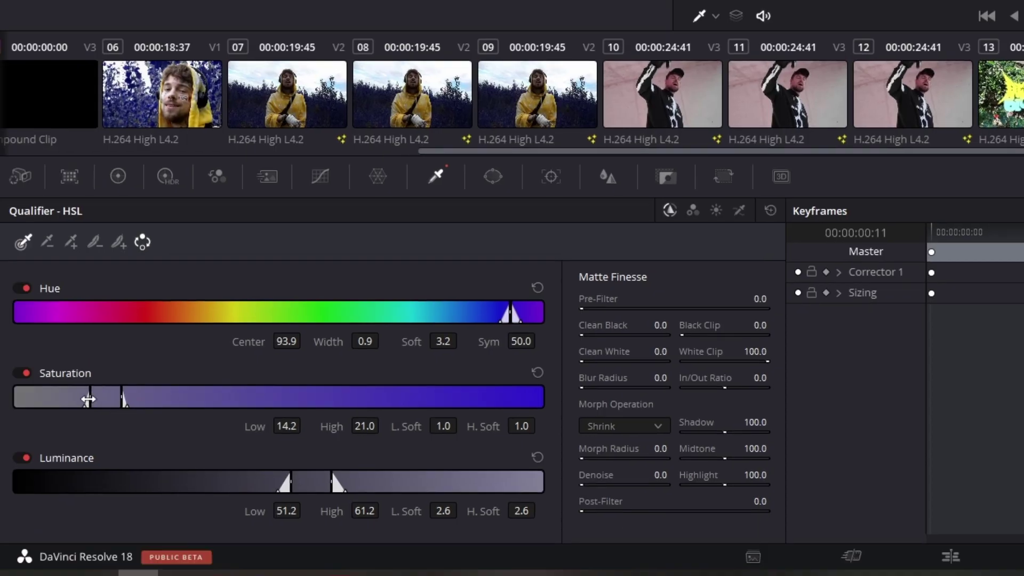
{"action": "left_click_drag", "start_coordinate": [507, 319], "coordinate": [530, 318]}
{"action": "left_click_drag", "start_coordinate": [285, 482], "coordinate": [262, 482]}
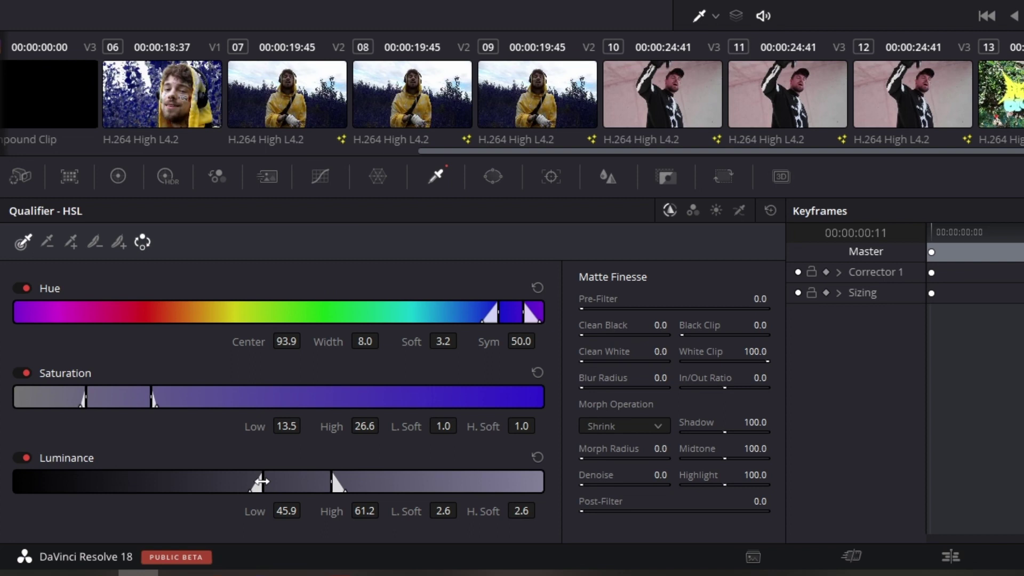
{"action": "left_click_drag", "start_coordinate": [336, 490], "coordinate": [365, 490]}
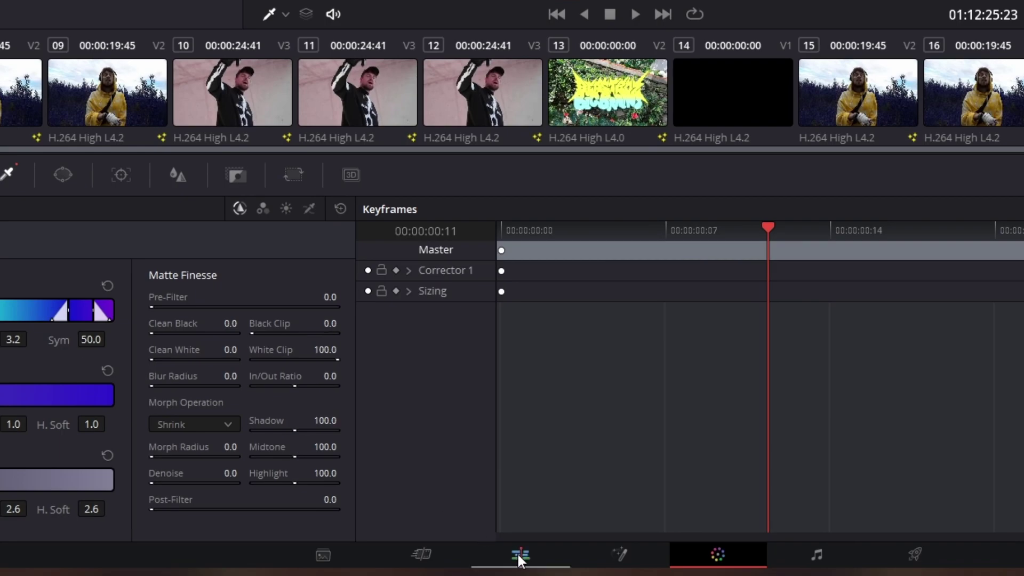
Back on the Edit page, line up Wipe 07 so it ends at the cut.
{"action": "left_click", "coordinate": [519, 556]}
{"action": "key", "text": "Up"}
{"action": "left_click_drag", "start_coordinate": [587, 298], "coordinate": [549, 296]}
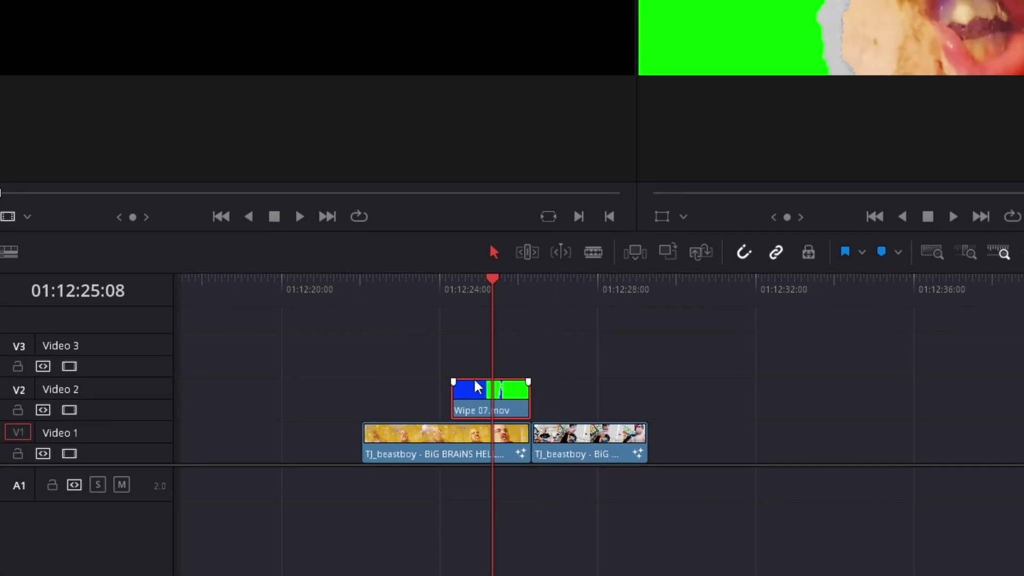
{"action": "left_click", "coordinate": [471, 376]}
Select Wipe 07 with the TJ_beastboy clip below and create Compound Clip 4.
{"action": "left_click_drag", "start_coordinate": [405, 351], "coordinate": [501, 446]}
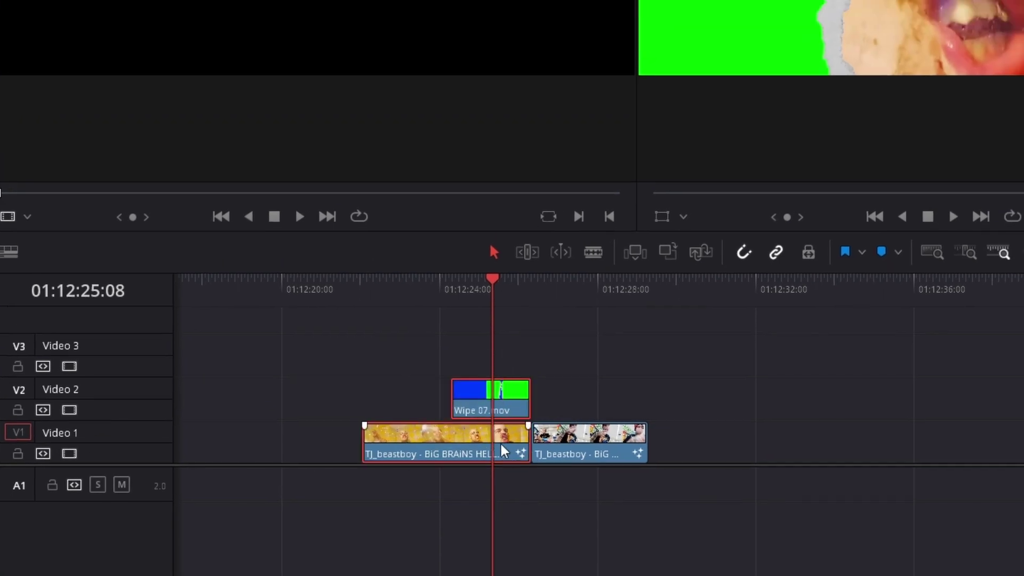
{"action": "right_click", "coordinate": [471, 401]}
{"action": "right_click", "coordinate": [481, 395]}
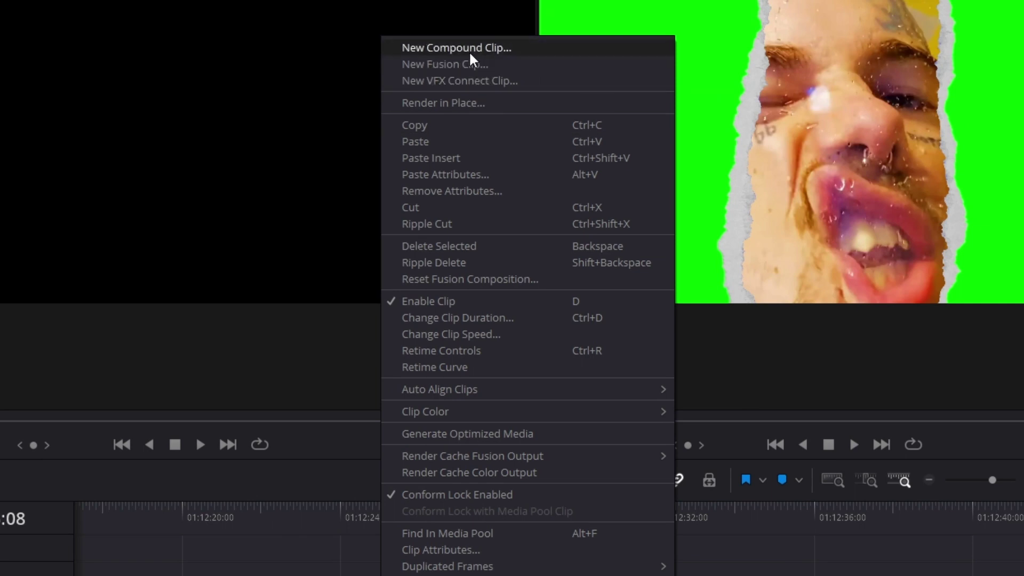
{"action": "left_click", "coordinate": [469, 50]}
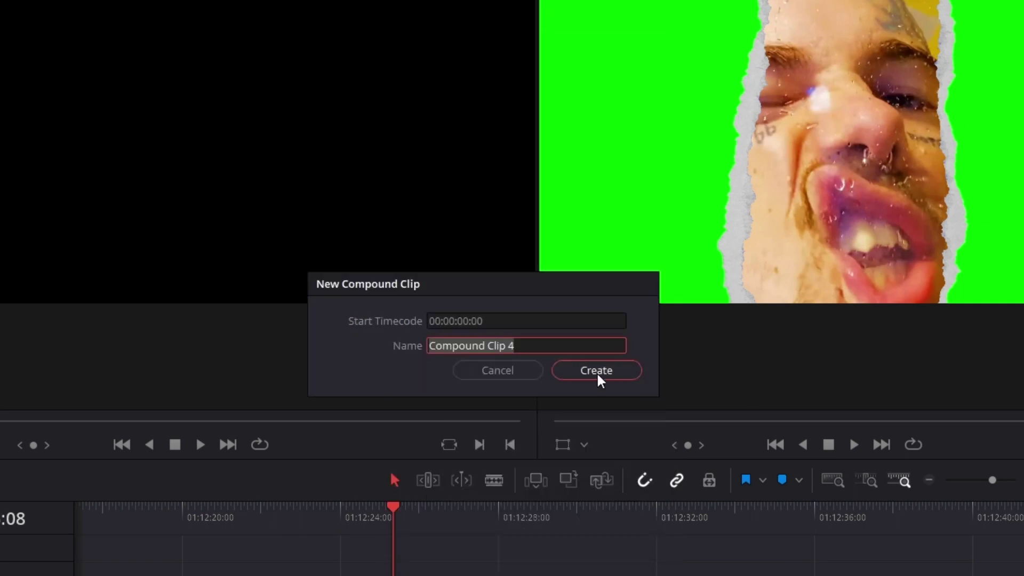
{"action": "left_click", "coordinate": [596, 372]}
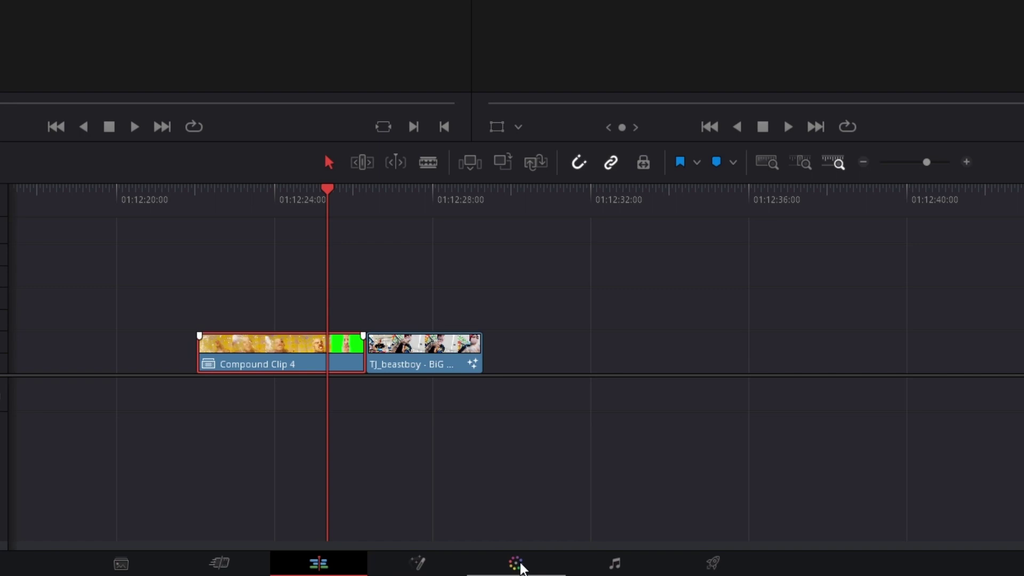
Add an alpha output and key the green with an inverted qualifier (Hue 64.4, width 0.9).
{"action": "left_click", "coordinate": [498, 565]}
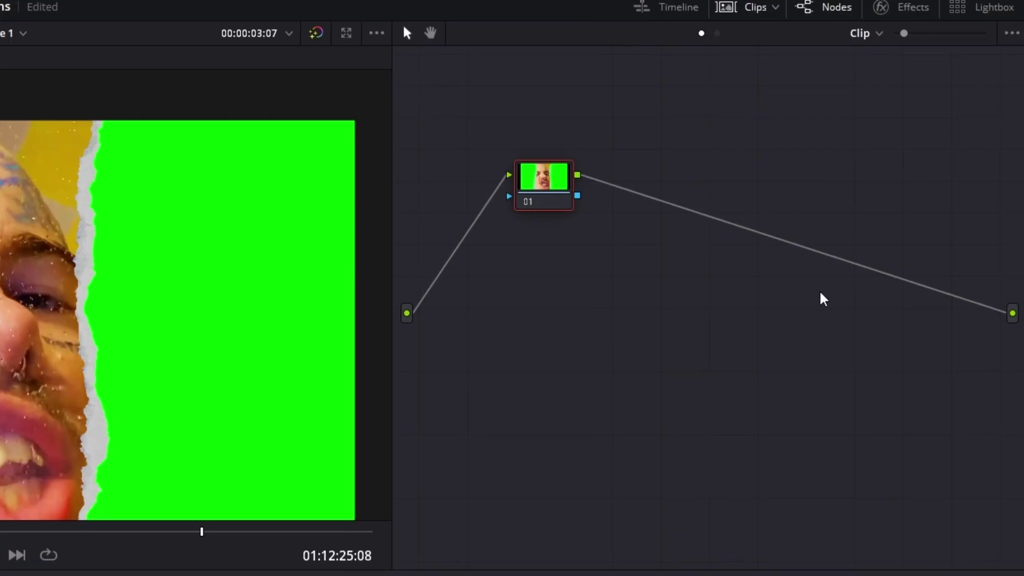
{"action": "right_click", "coordinate": [824, 299]}
{"action": "left_click", "coordinate": [846, 361]}
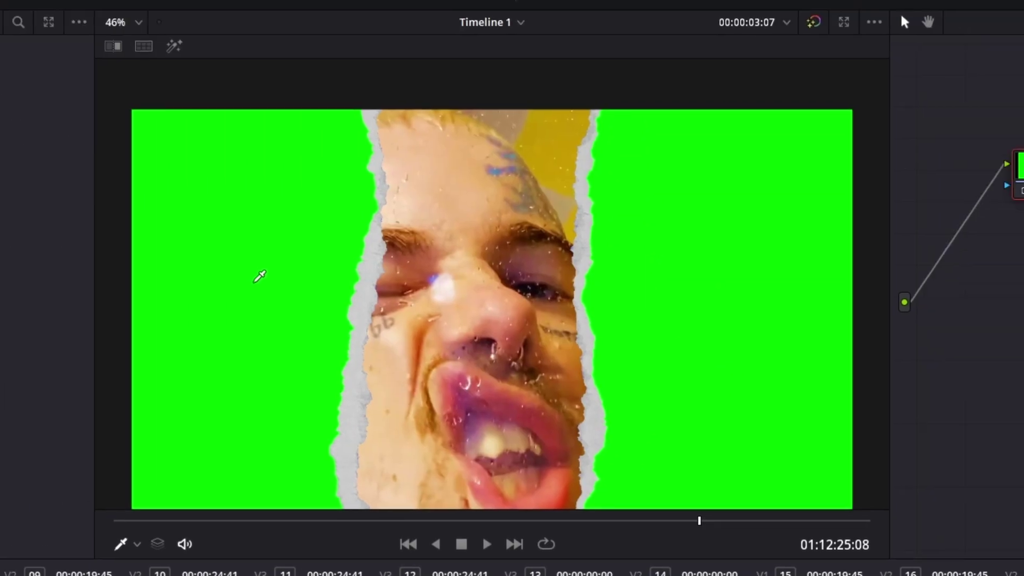
{"action": "left_click", "coordinate": [260, 275]}
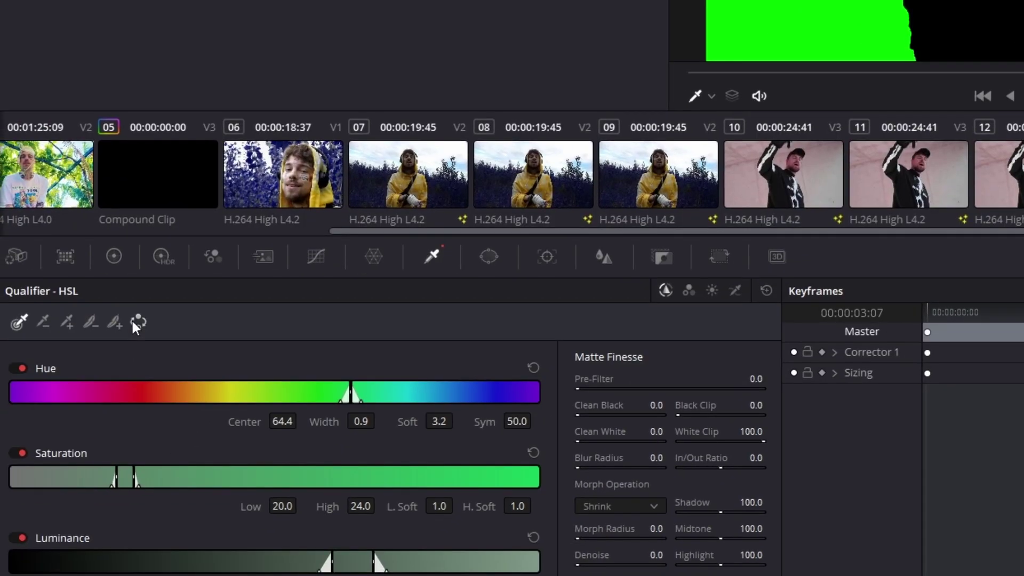
{"action": "left_click", "coordinate": [133, 320]}
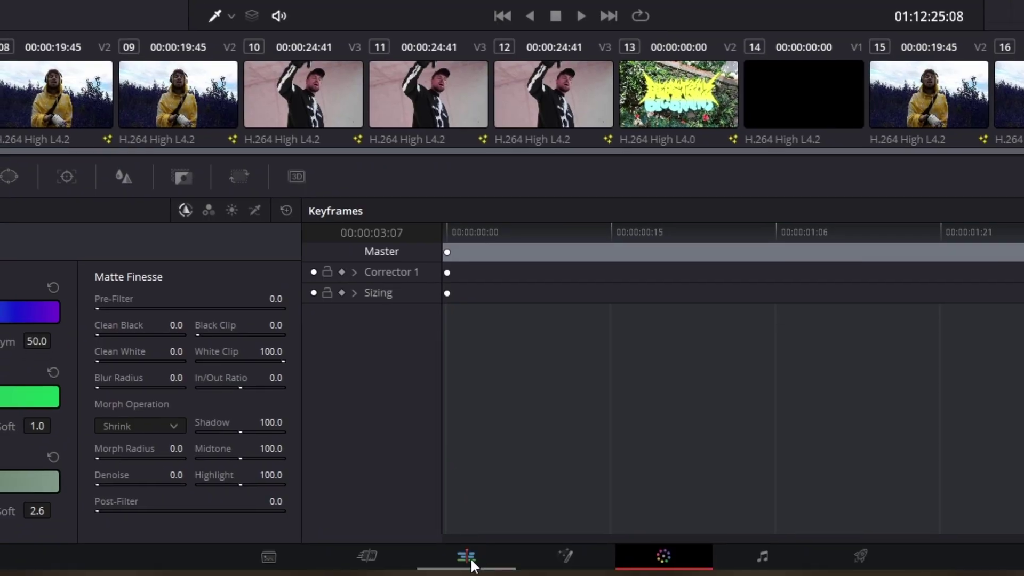
{"action": "left_click", "coordinate": [472, 564]}
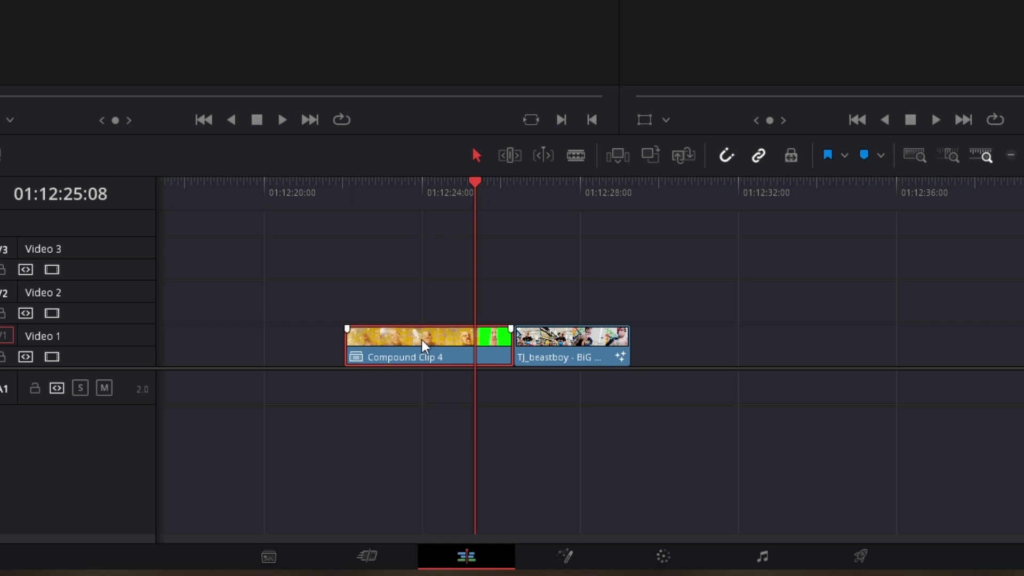
Move Compound Clip 4 to Video 2, snap the next clip under the rip, and play it back.
{"action": "left_click_drag", "start_coordinate": [421, 341], "coordinate": [429, 296]}
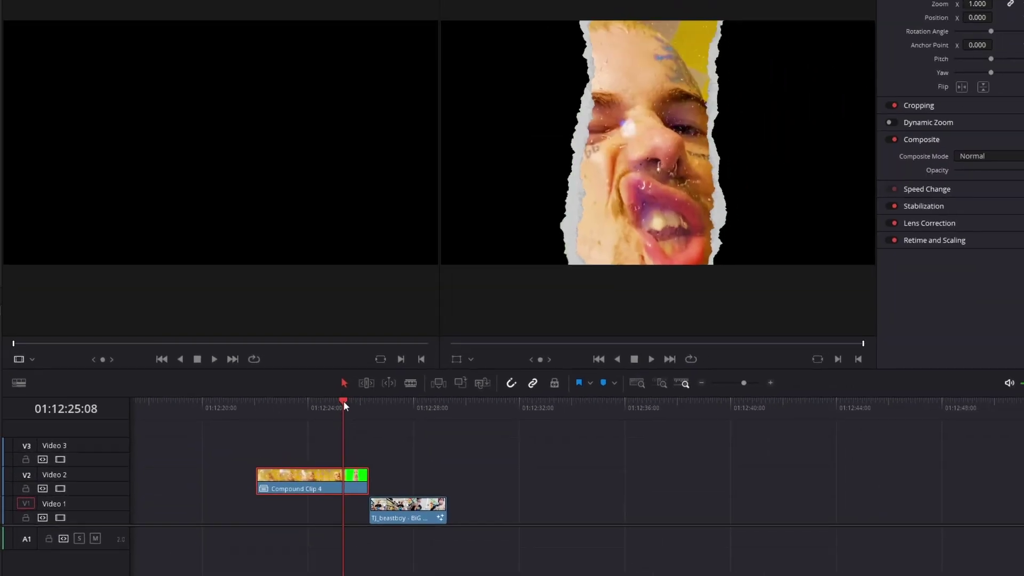
{"action": "left_click_drag", "start_coordinate": [476, 182], "coordinate": [443, 179]}
{"action": "left_click_drag", "start_coordinate": [322, 399], "coordinate": [321, 398]}
{"action": "left_click_drag", "start_coordinate": [400, 504], "coordinate": [386, 504]}
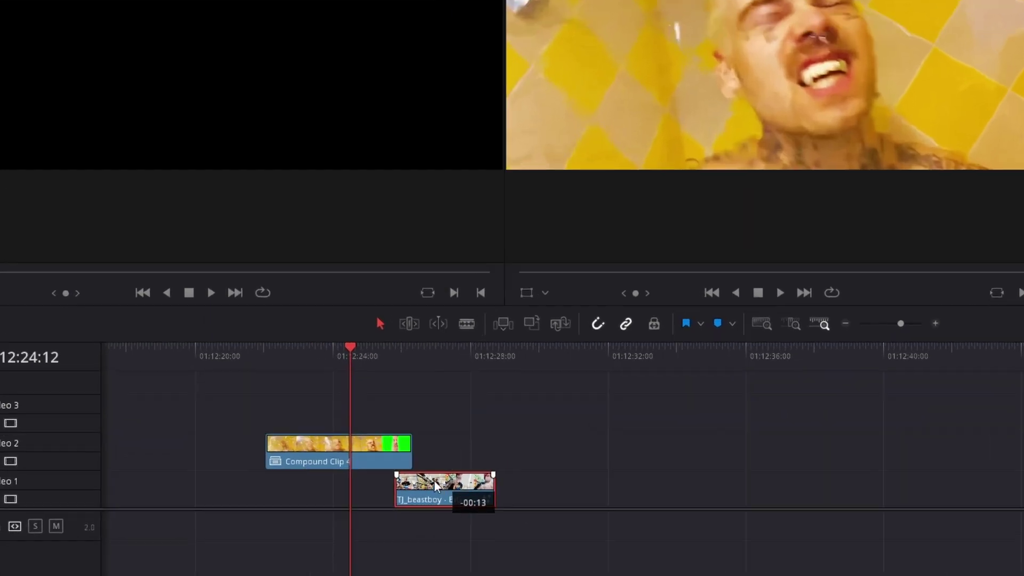
{"action": "left_click_drag", "start_coordinate": [435, 481], "coordinate": [405, 484]}
{"action": "key", "text": "space"}
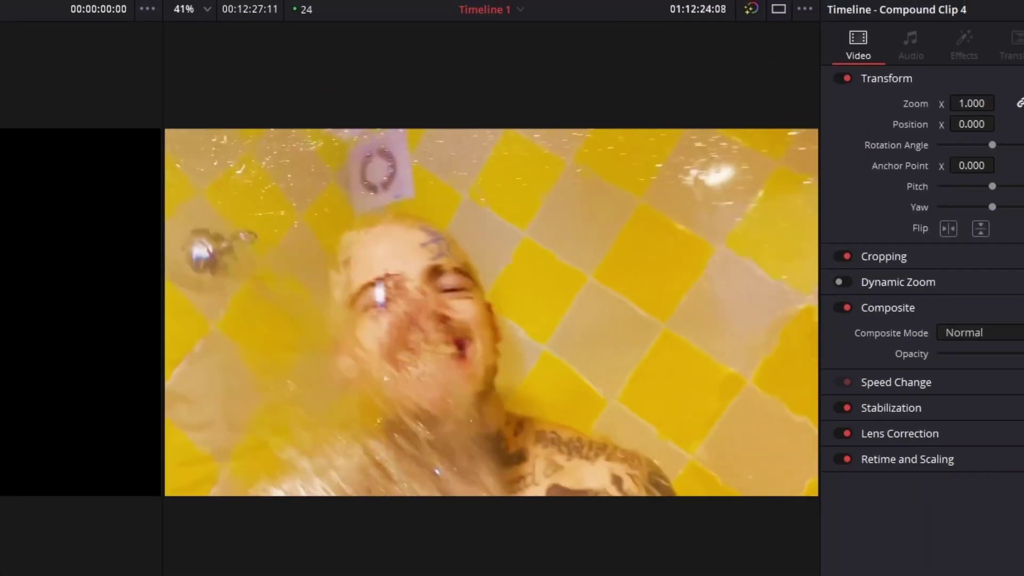